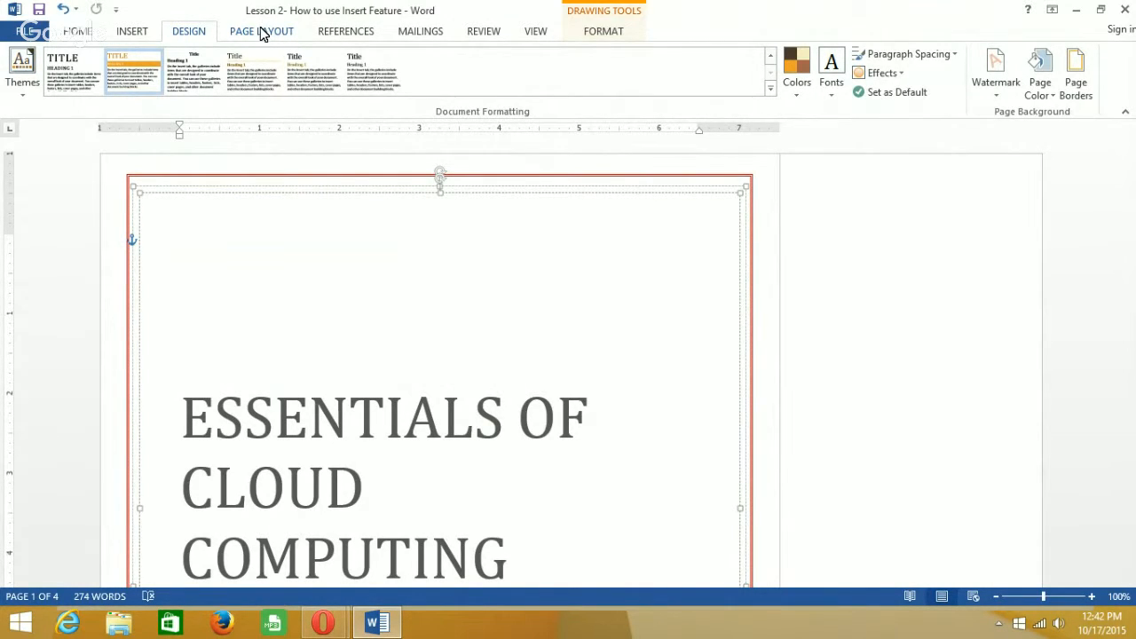
# Apply the Normal margin preset, with 1" on all sides, from the body text on page 2.
pyautogui.click(262, 34)
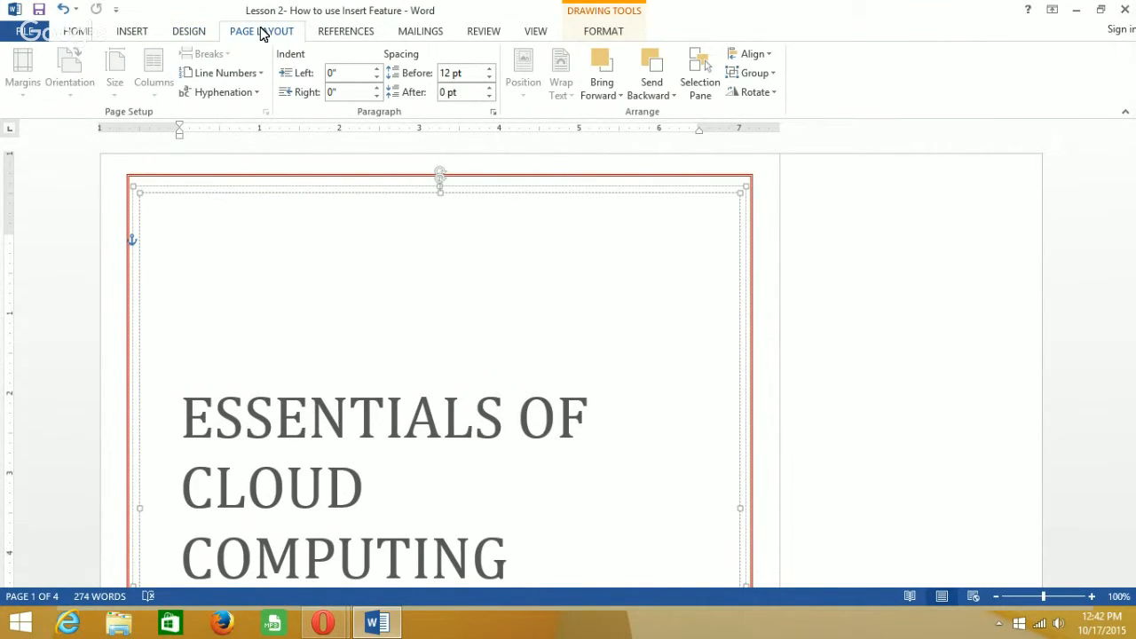
pyautogui.click(314, 292)
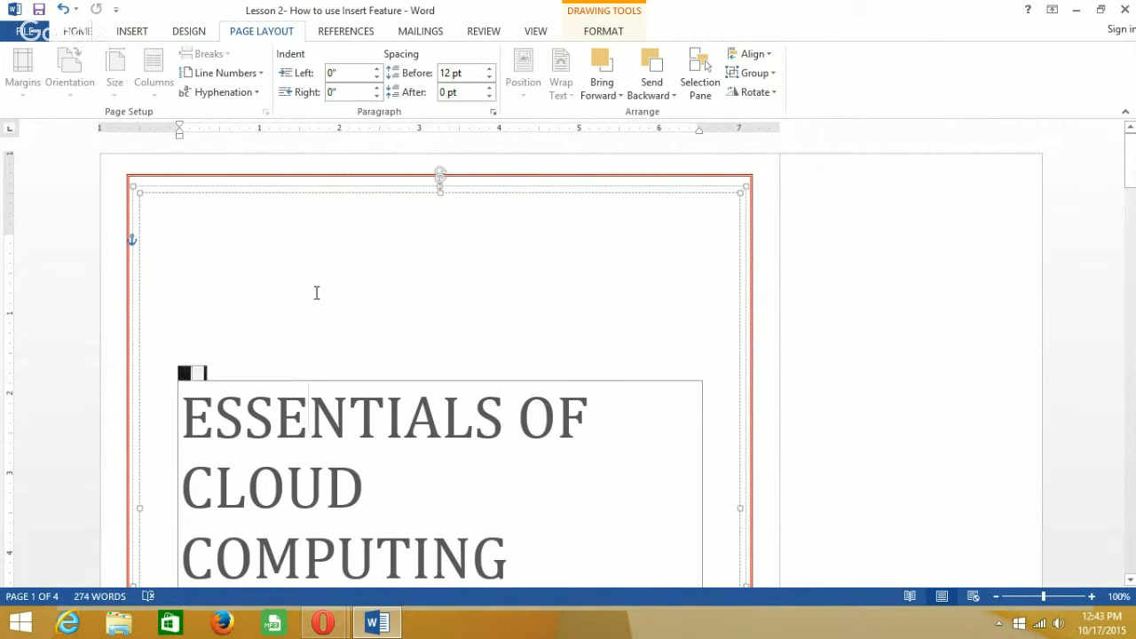
pyautogui.click(770, 245)
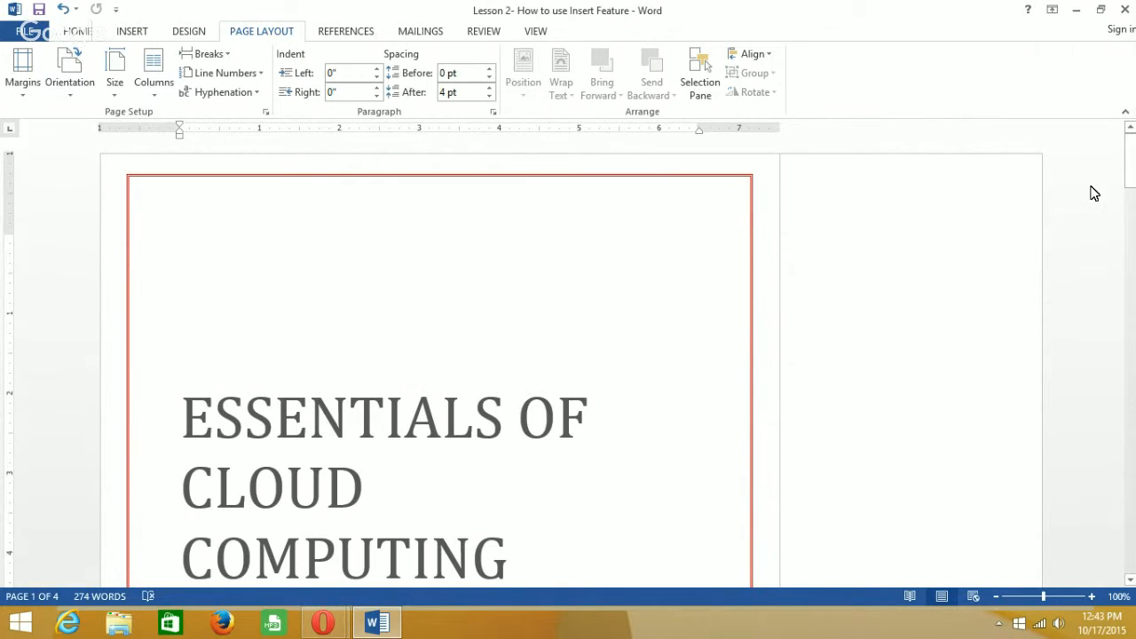
pyautogui.moveTo(1131, 171); pyautogui.dragTo(1132, 274)
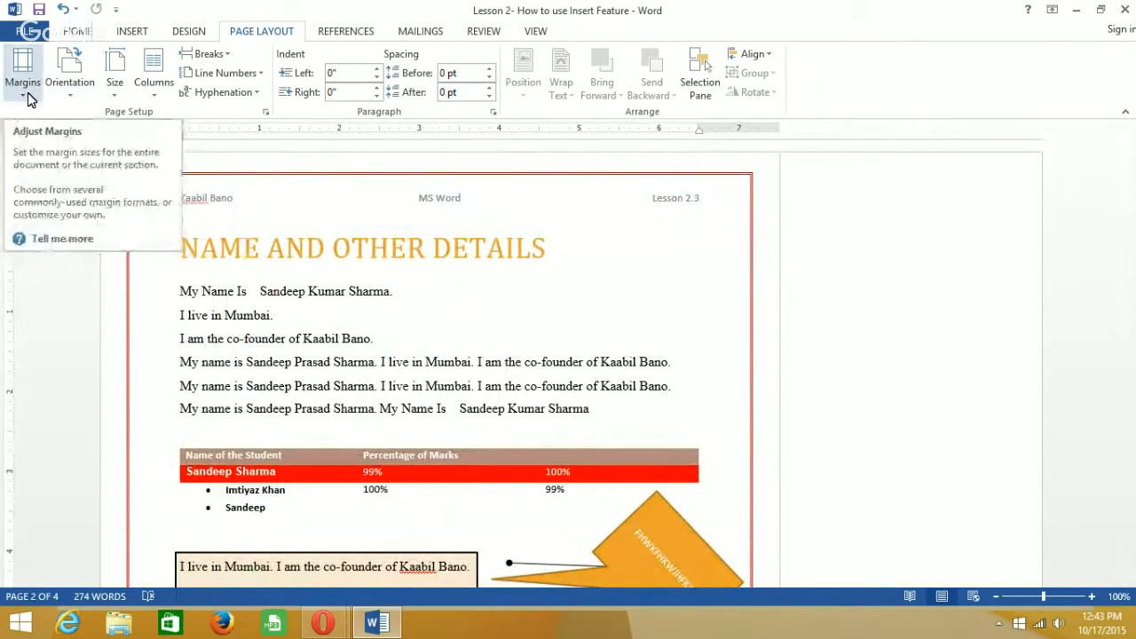
pyautogui.click(449, 320)
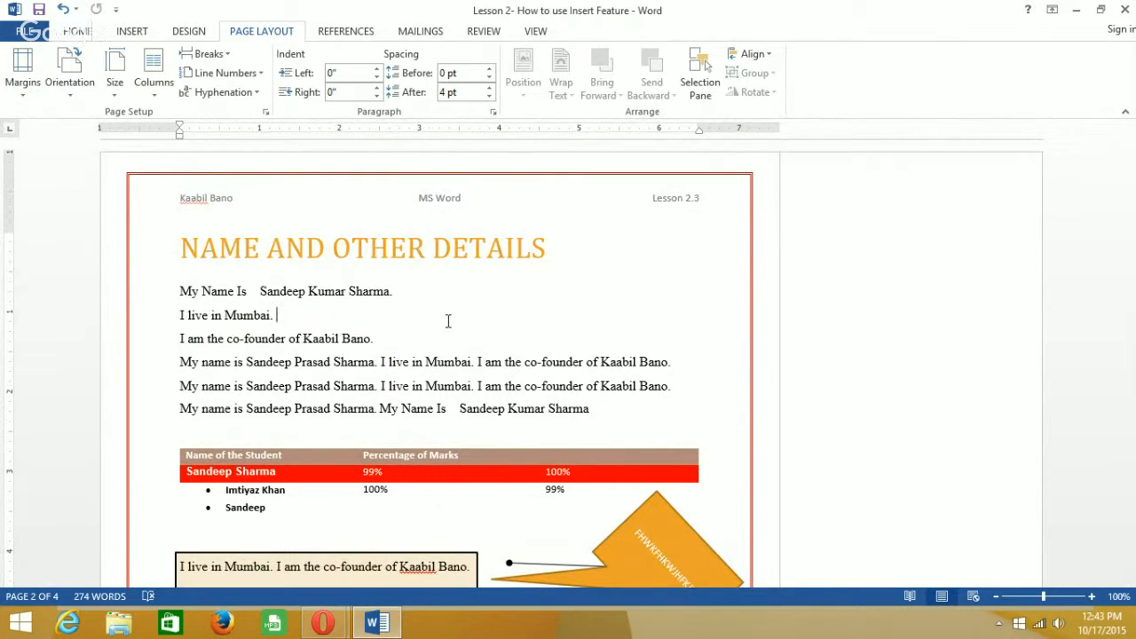
pyautogui.click(28, 99)
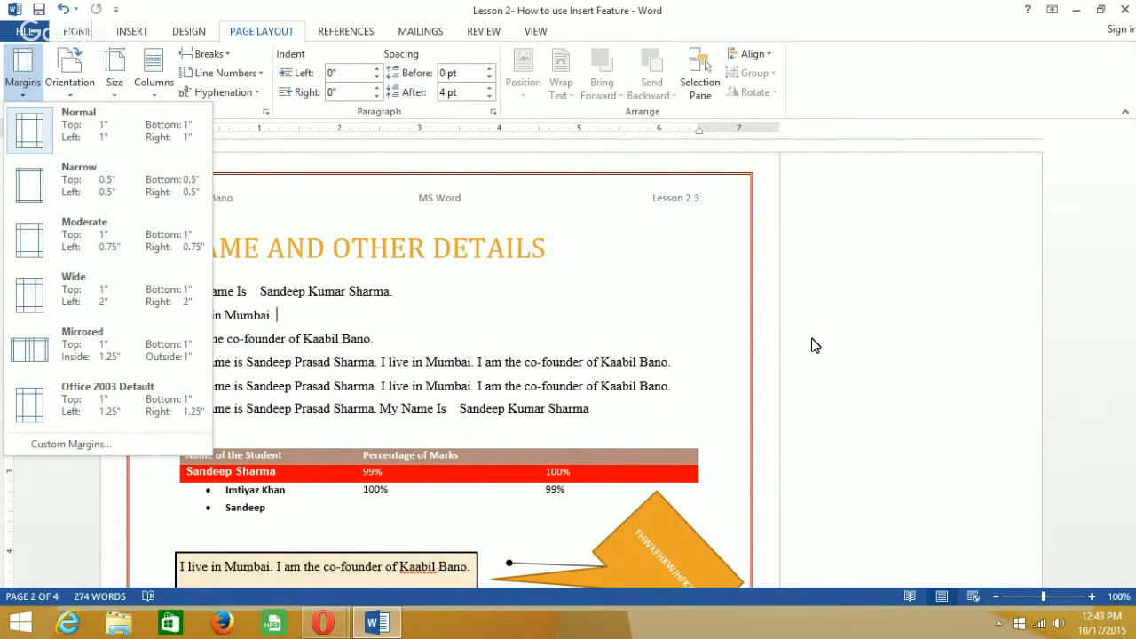
pyautogui.click(29, 133)
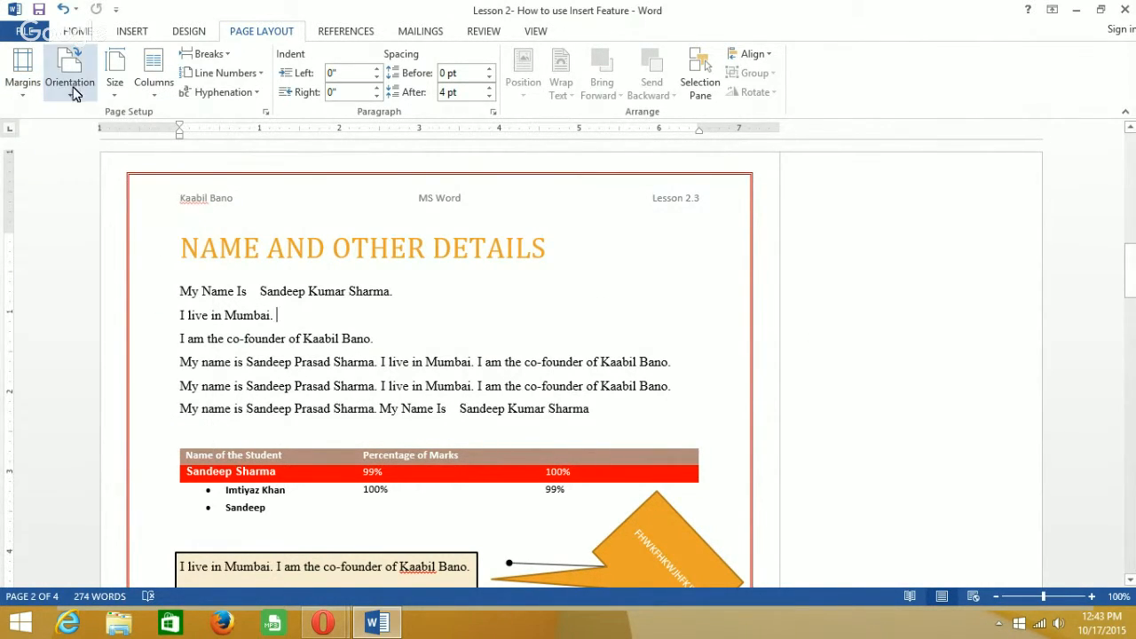
# Apply the Wide margin preset, with 2" left and right margins, and review how page 2 is laid out.
pyautogui.click(24, 73)
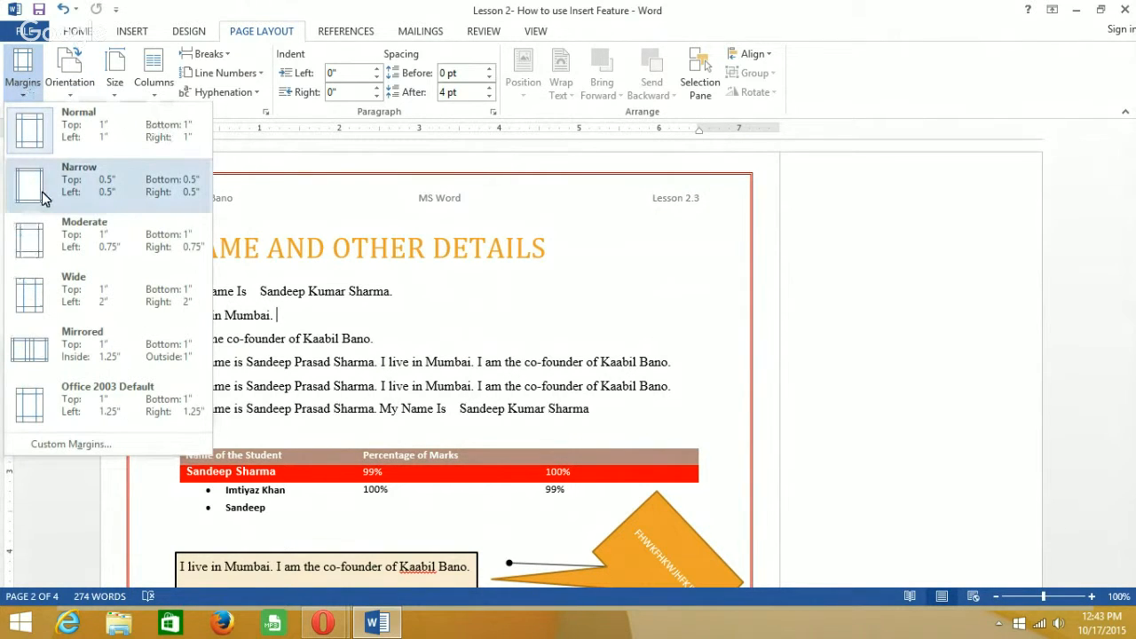
pyautogui.press('Escape')
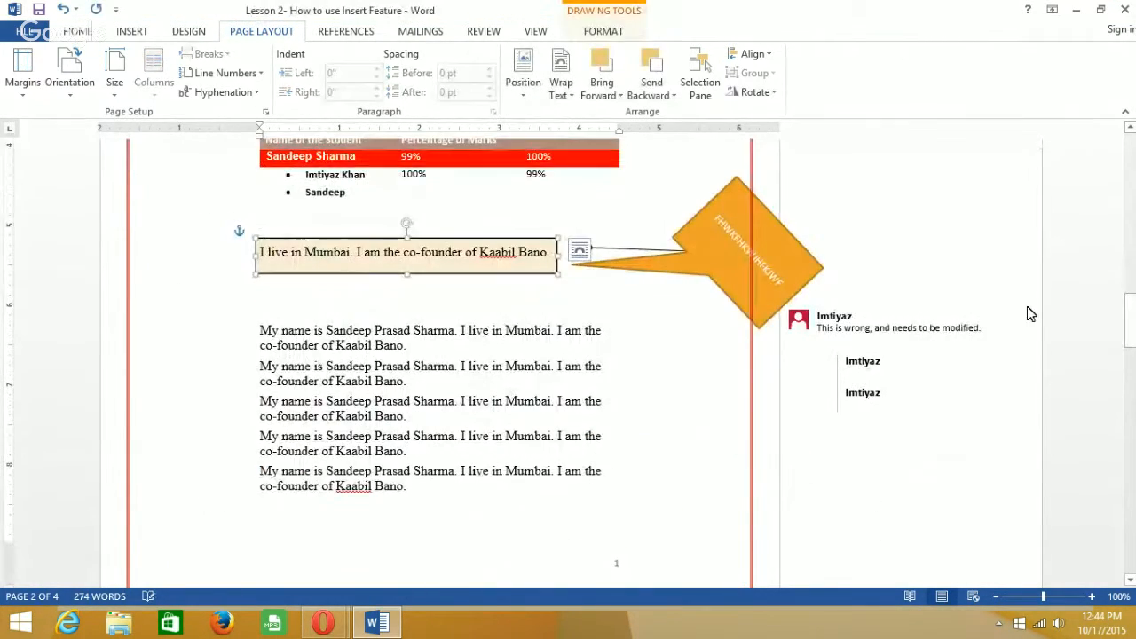
pyautogui.moveTo(1129, 316); pyautogui.dragTo(1130, 259)
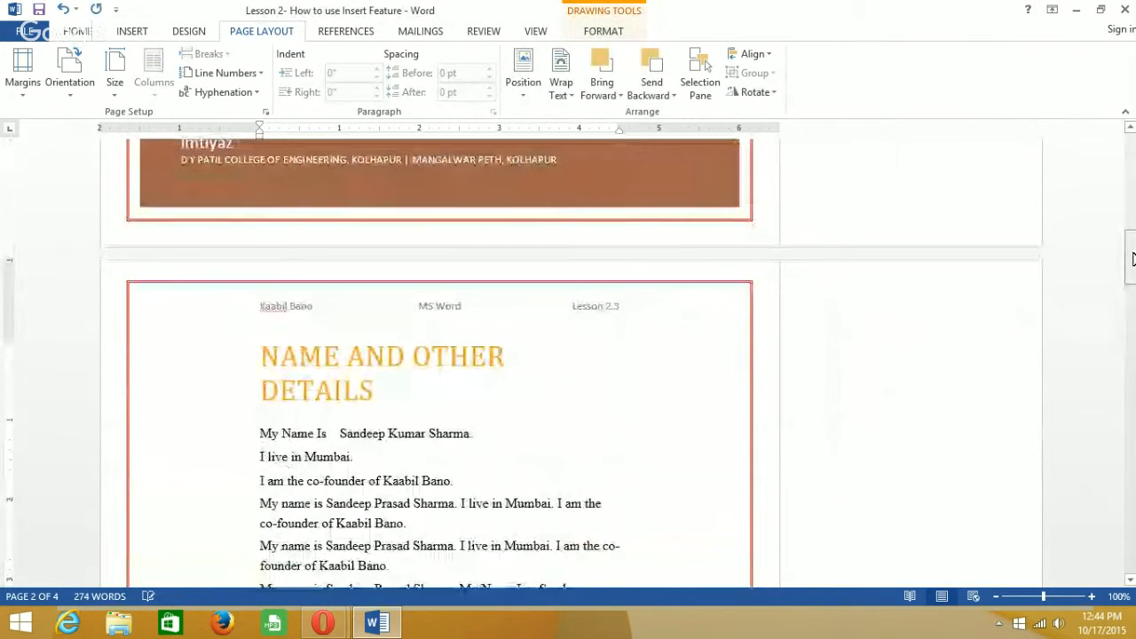
# Set the page margins back to the Normal preset with 1" on all sides.
pyautogui.click(175, 429)
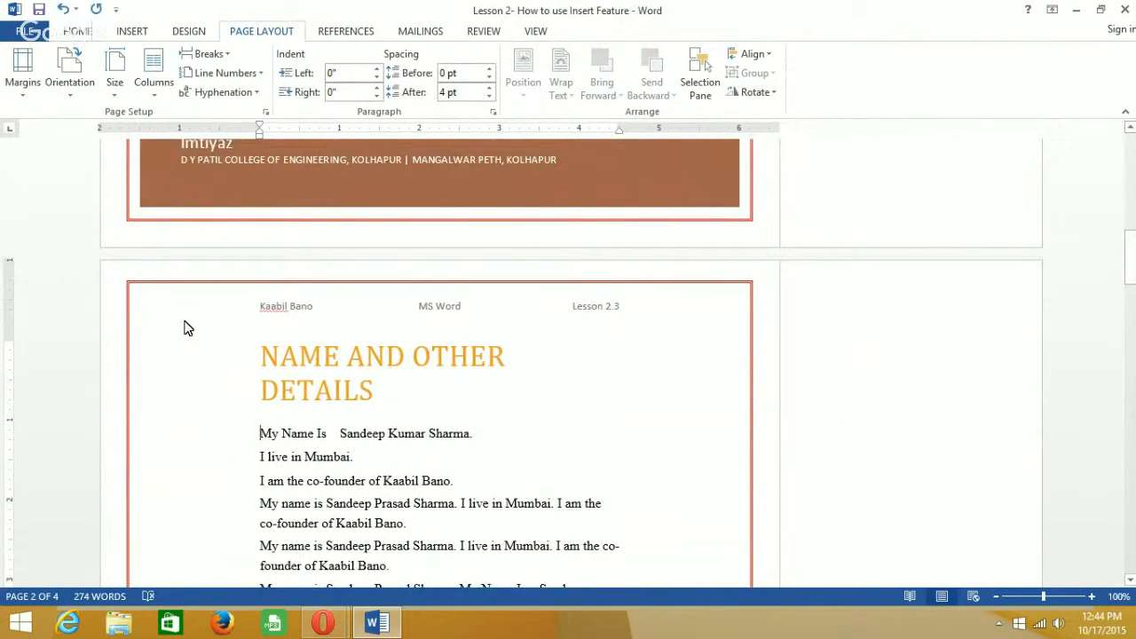
pyautogui.click(22, 97)
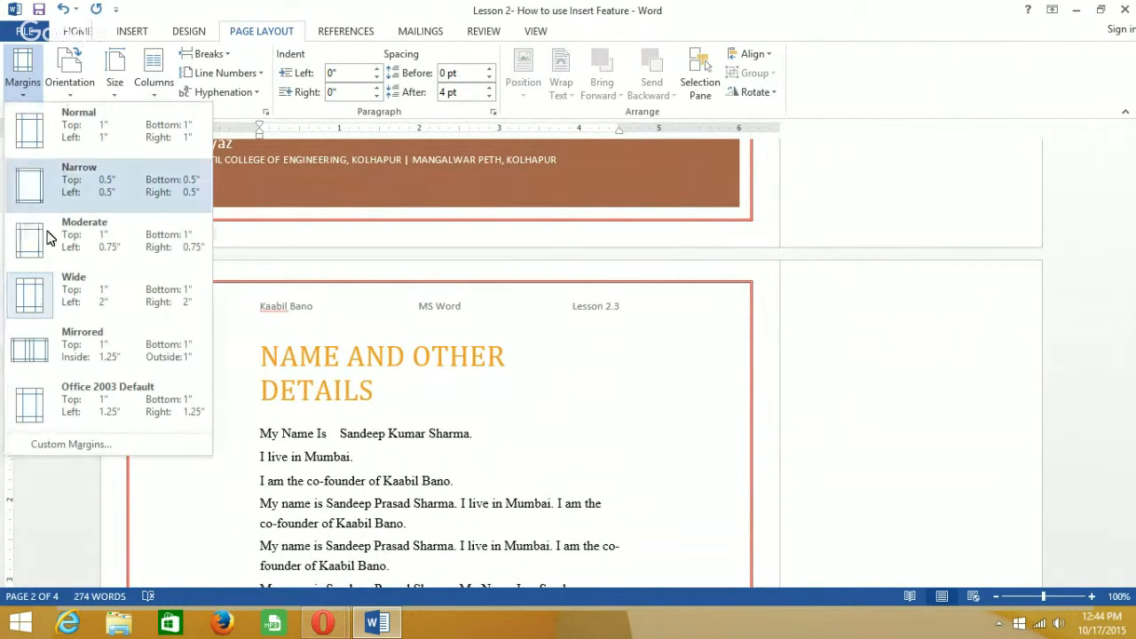
pyautogui.click(40, 186)
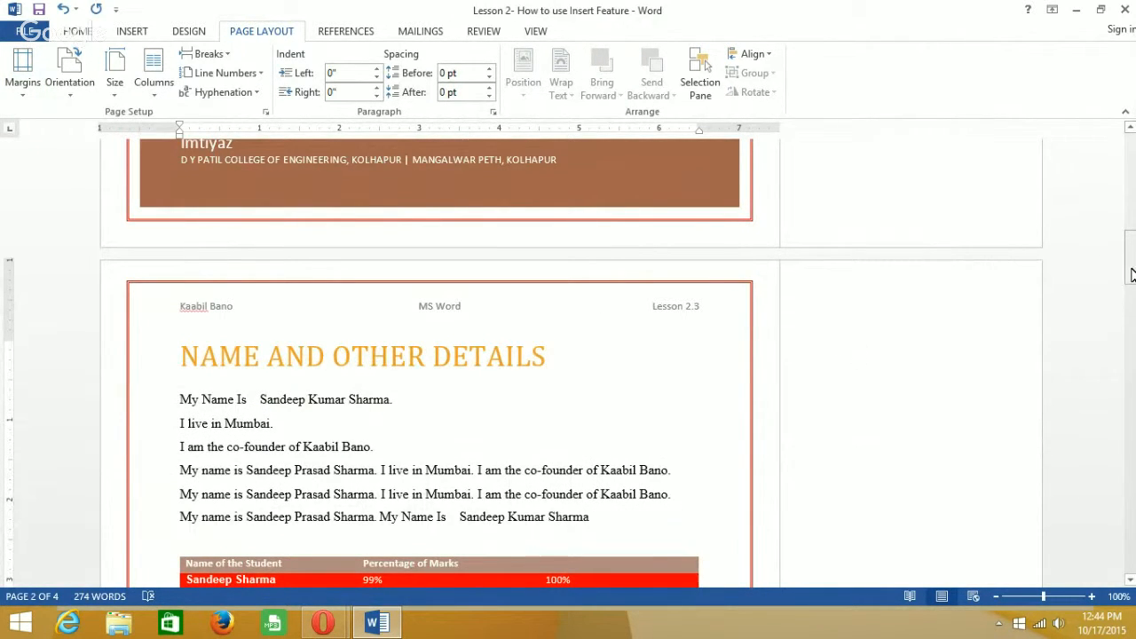
# Change the page orientation of the document to Landscape, starting from the cover page.
pyautogui.moveTo(1130, 275); pyautogui.dragTo(1128, 147)
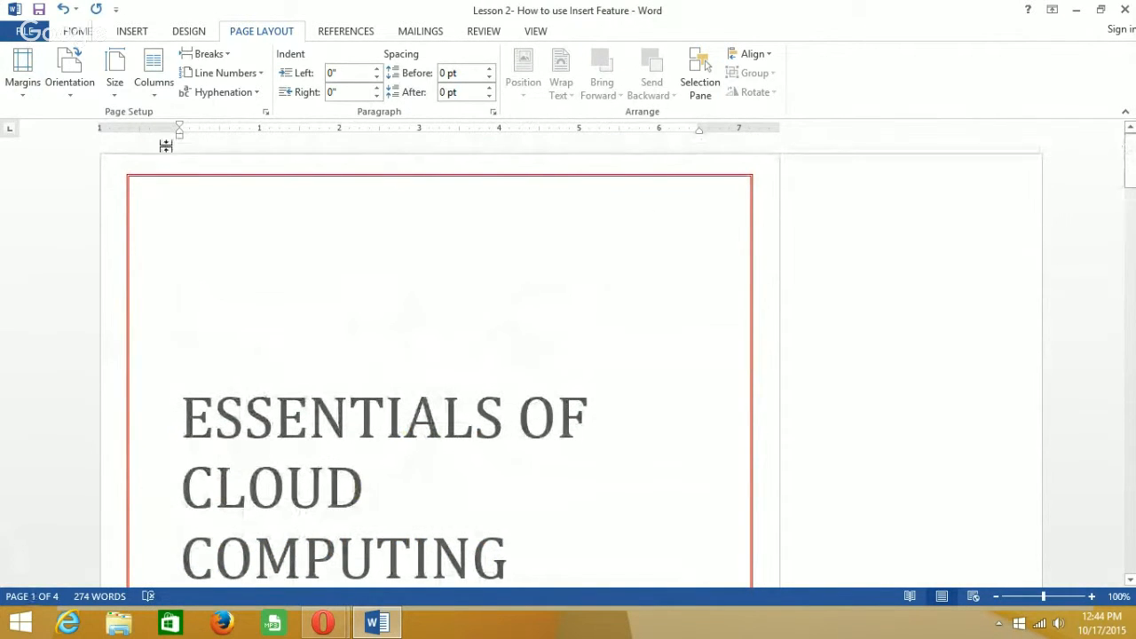
pyautogui.click(78, 101)
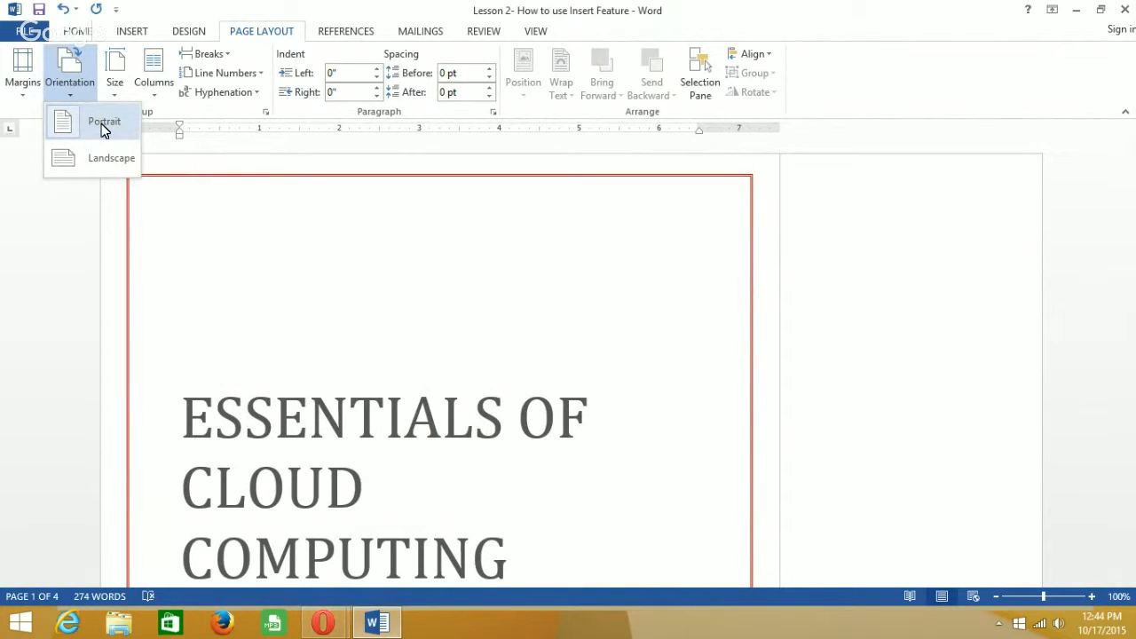
pyautogui.click(120, 166)
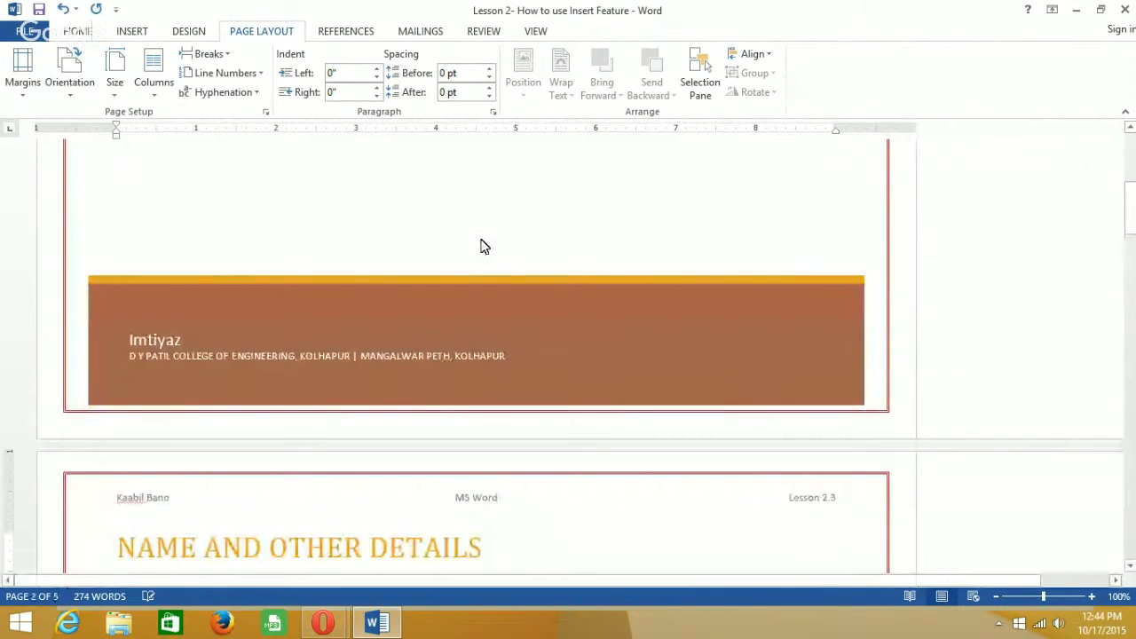
# Return the page orientation of the document to Portrait.
pyautogui.moveTo(1130, 200); pyautogui.dragTo(1130, 173)
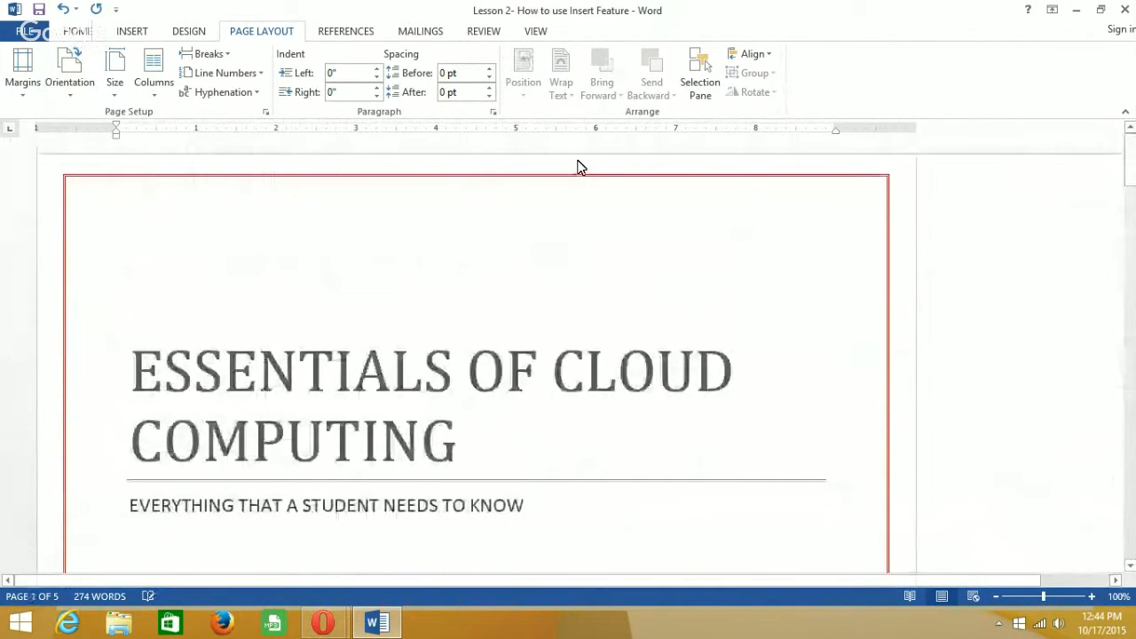
pyautogui.click(70, 87)
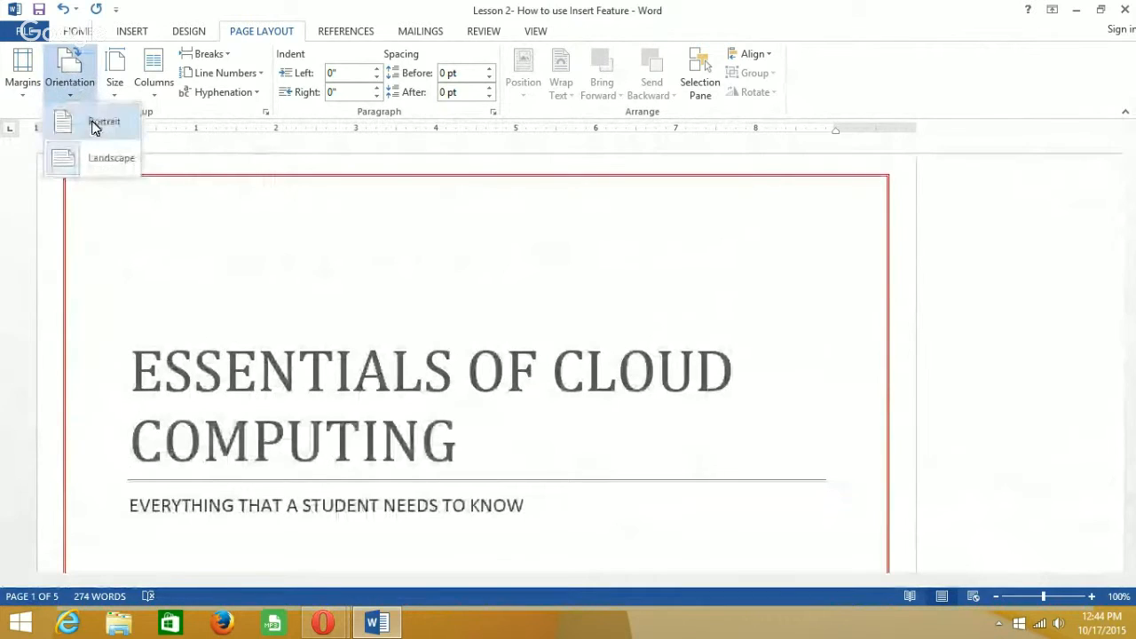
pyautogui.click(99, 122)
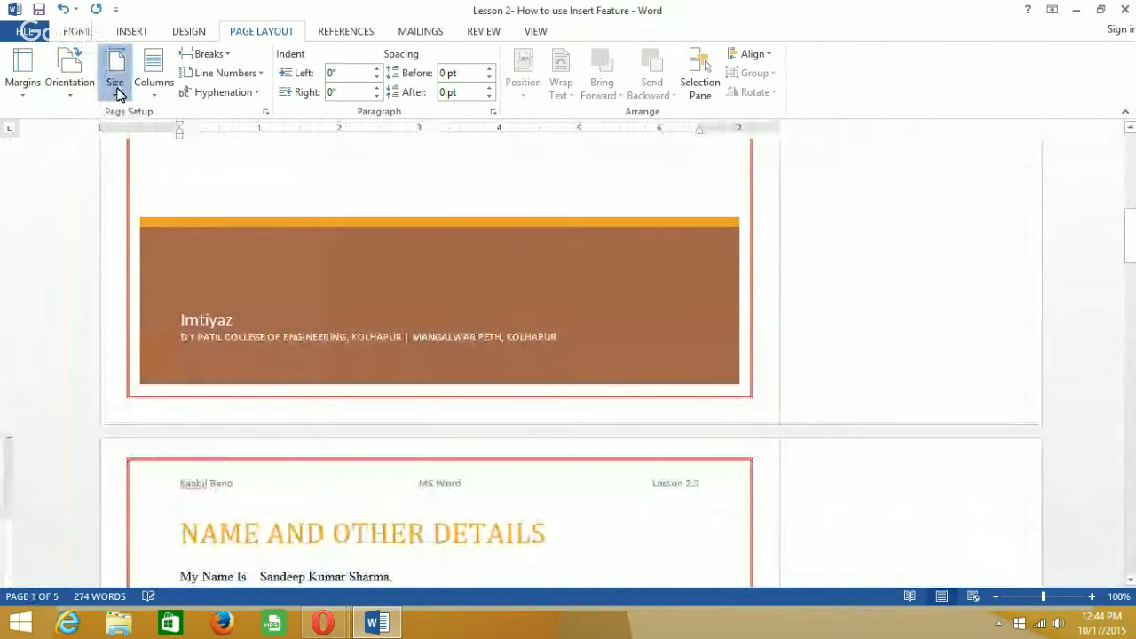
# Set the document's paper size to A4, 8.27" x 11.69", and check the cover page.
pyautogui.click(117, 84)
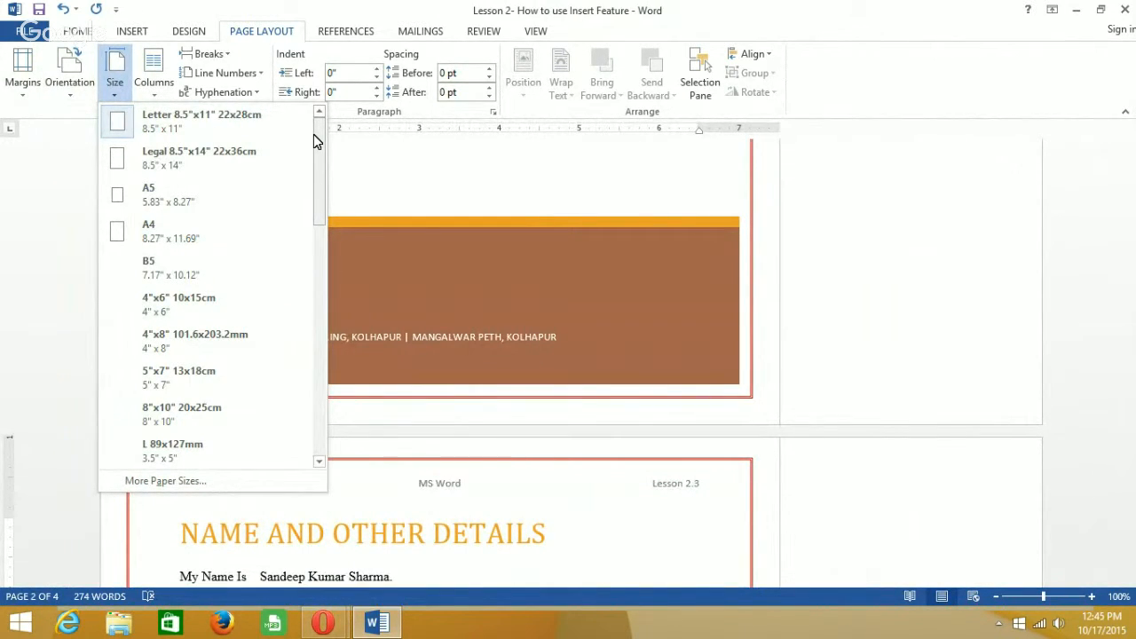
pyautogui.click(178, 238)
pyautogui.moveTo(180, 241)
pyautogui.mouseDown()
pyautogui.moveTo(518, 269)
pyautogui.moveTo(941, 227)
pyautogui.mouseUp()
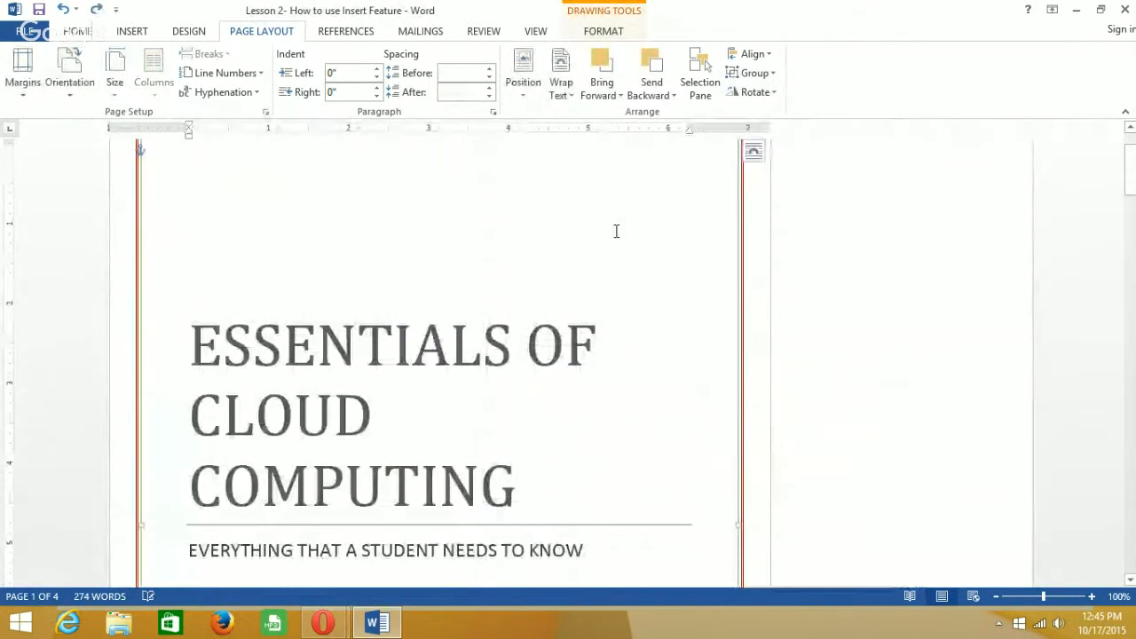
pyautogui.click(348, 167)
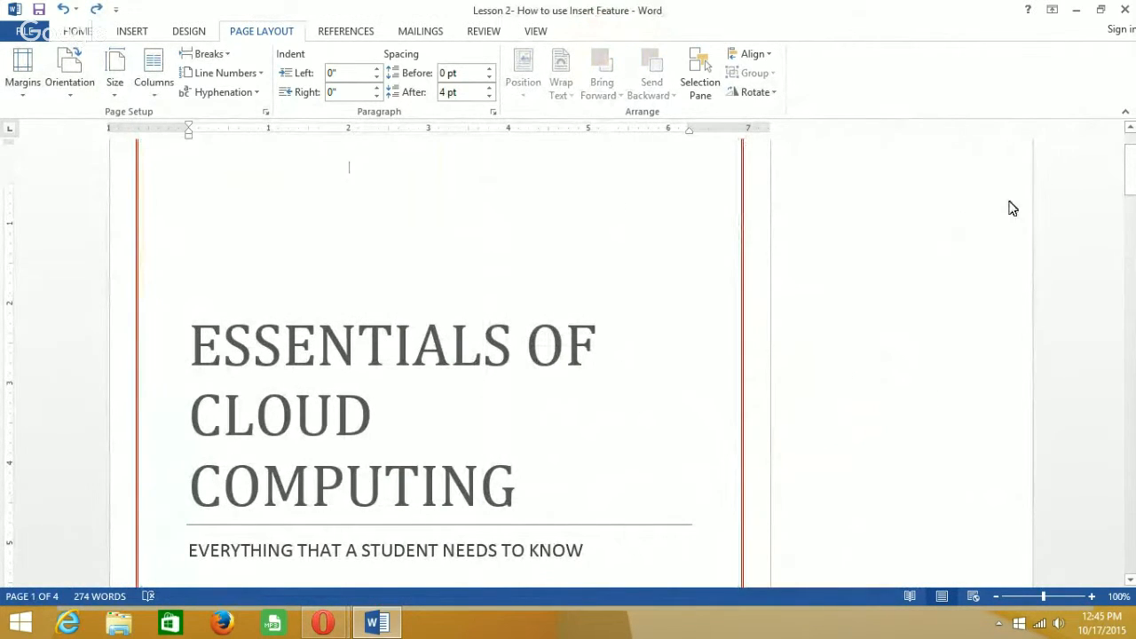
pyautogui.moveTo(1129, 181); pyautogui.dragTo(1129, 151)
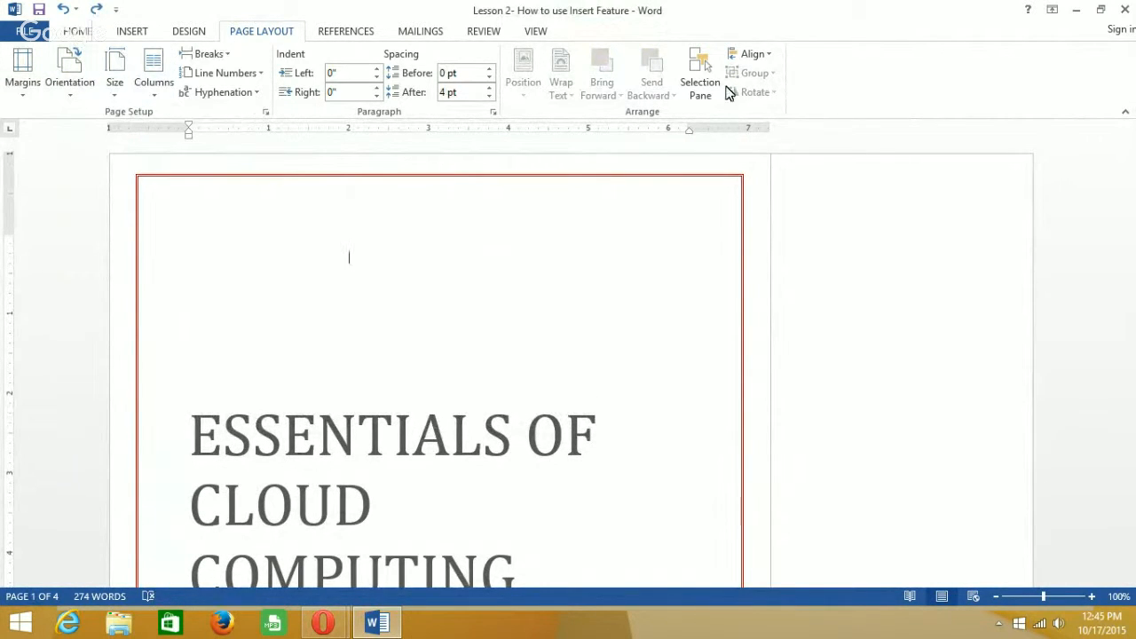
# Arrange the six lines of body text under the "Name and Other Details" heading on page 2 in two columns.
pyautogui.moveTo(1132, 174); pyautogui.dragTo(1131, 269)
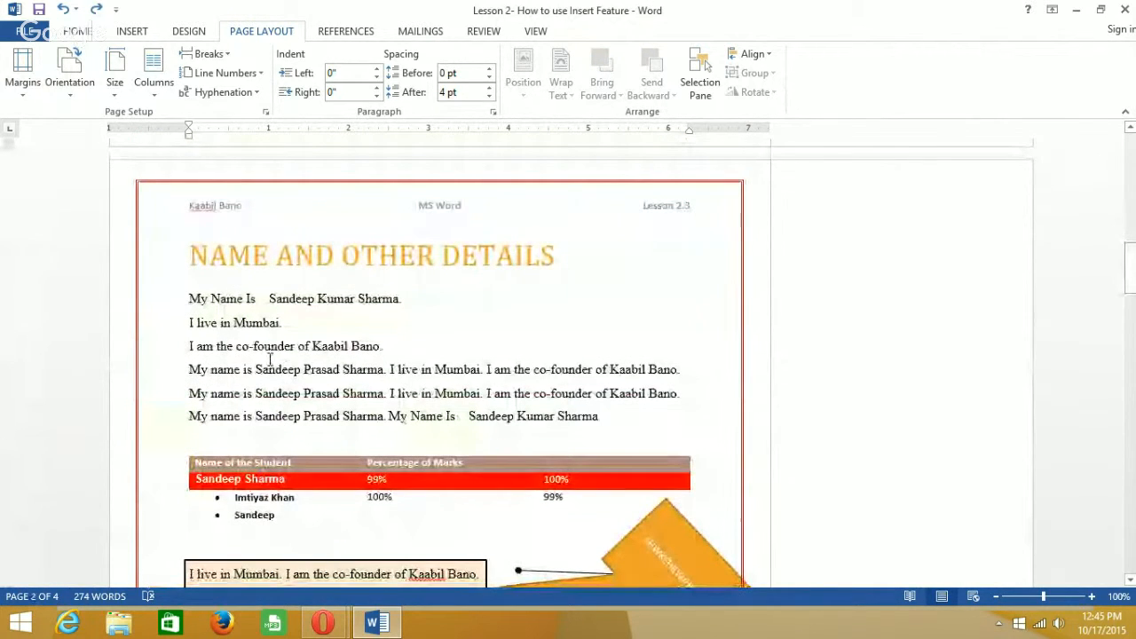
pyautogui.moveTo(191, 299); pyautogui.dragTo(607, 414)
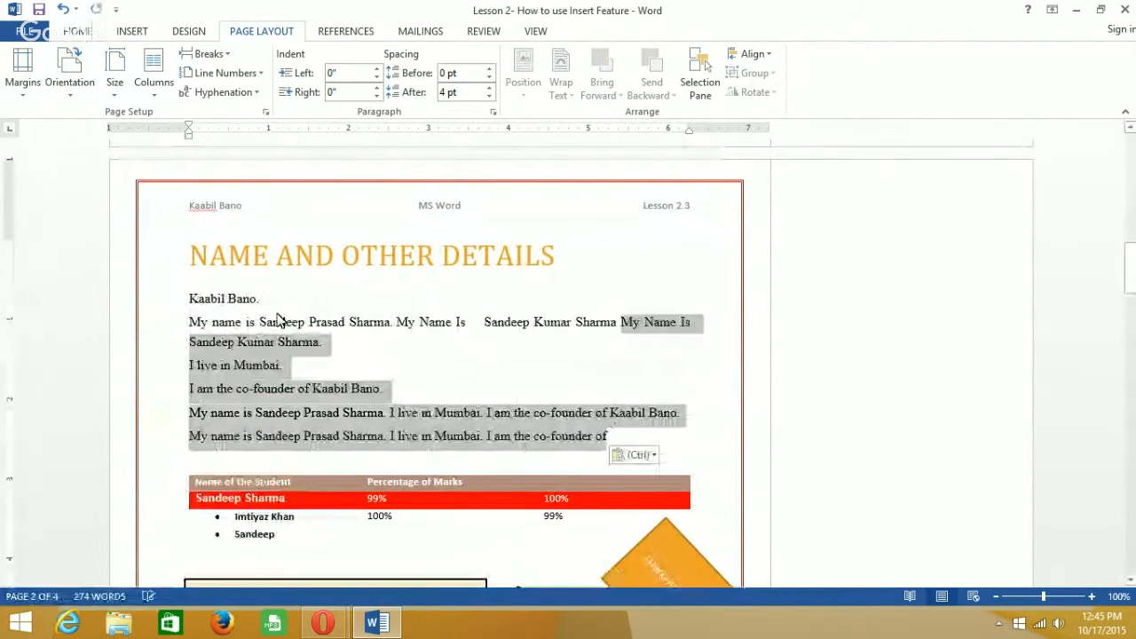
pyautogui.click(221, 304)
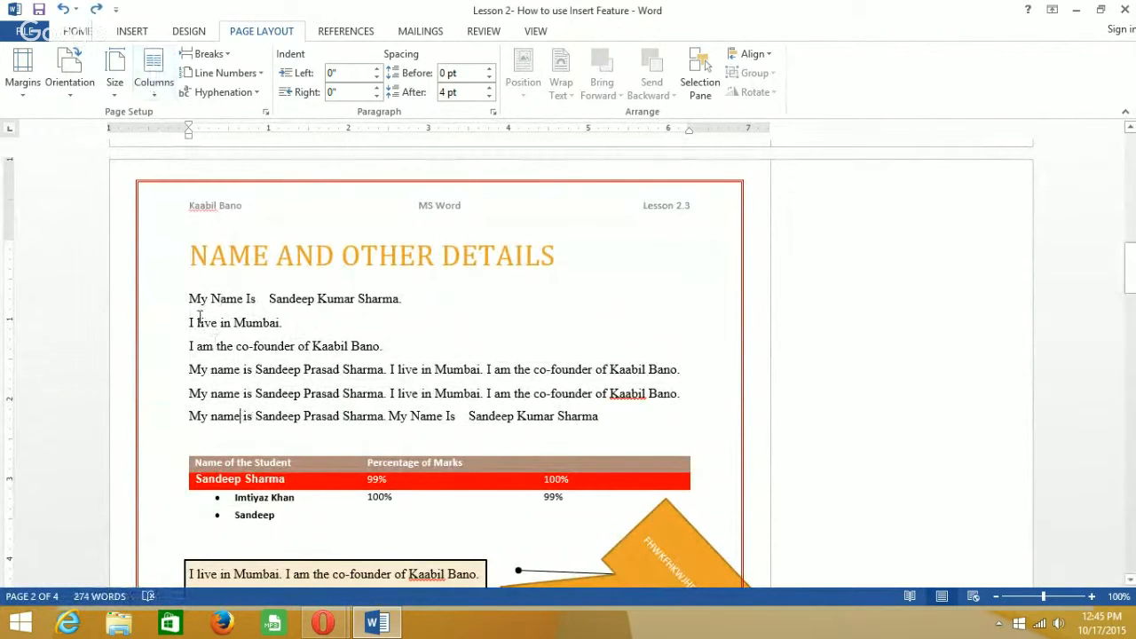
pyautogui.moveTo(190, 302); pyautogui.dragTo(604, 421)
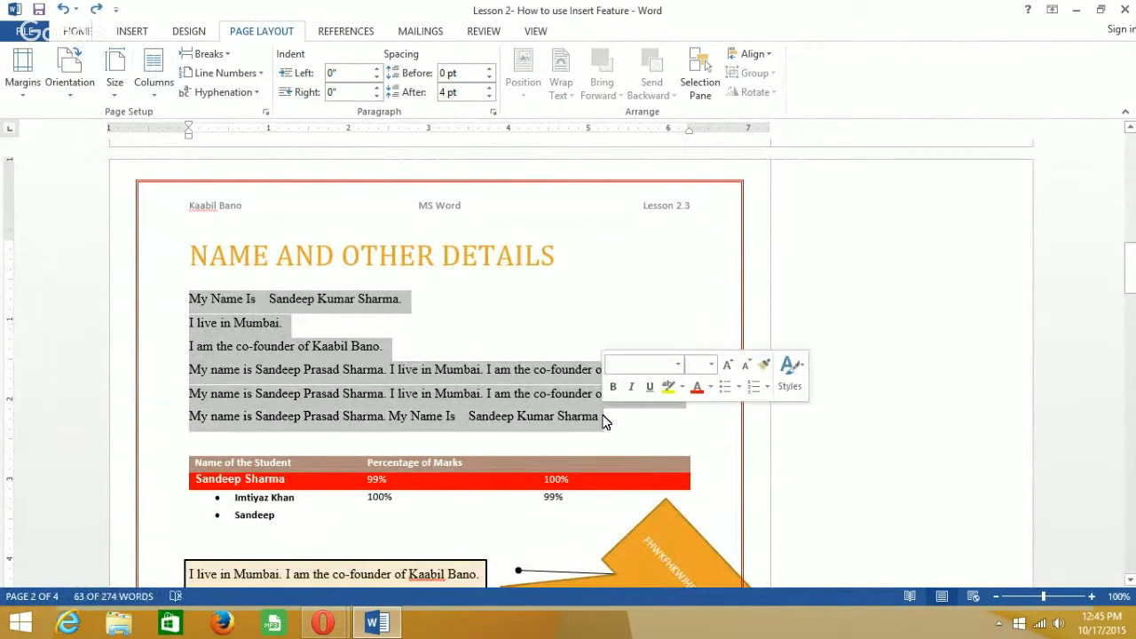
pyautogui.click(150, 95)
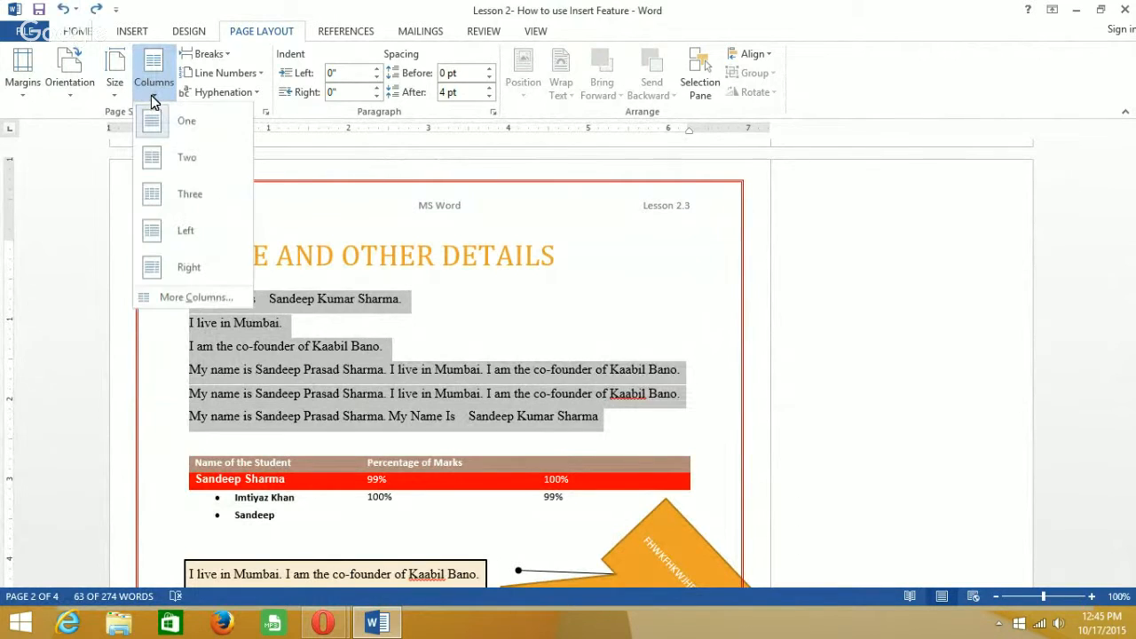
pyautogui.click(186, 167)
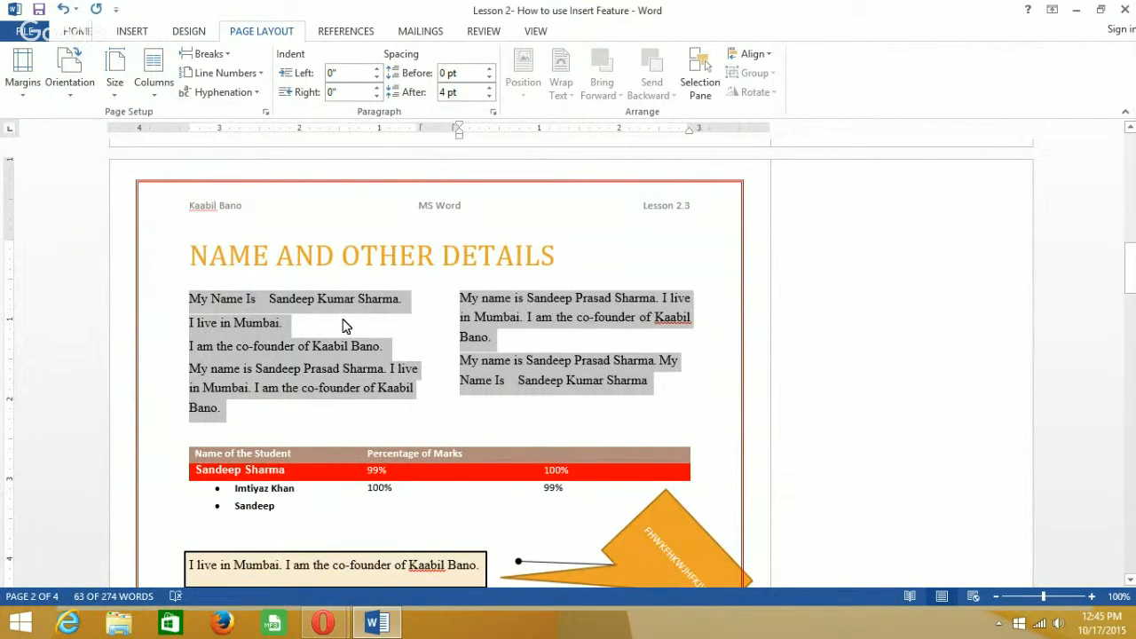
# Lay out the selected body text under the "Name and Other Details" heading in three columns.
pyautogui.click(153, 93)
pyautogui.click(182, 194)
pyautogui.click(705, 347)
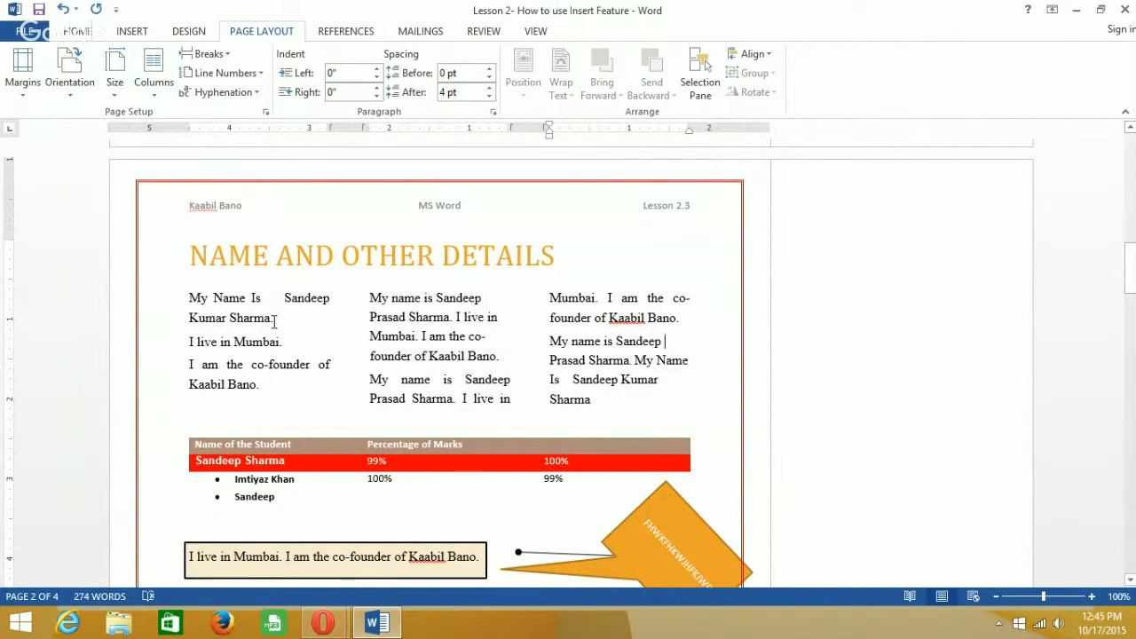
pyautogui.moveTo(273, 318); pyautogui.dragTo(586, 371)
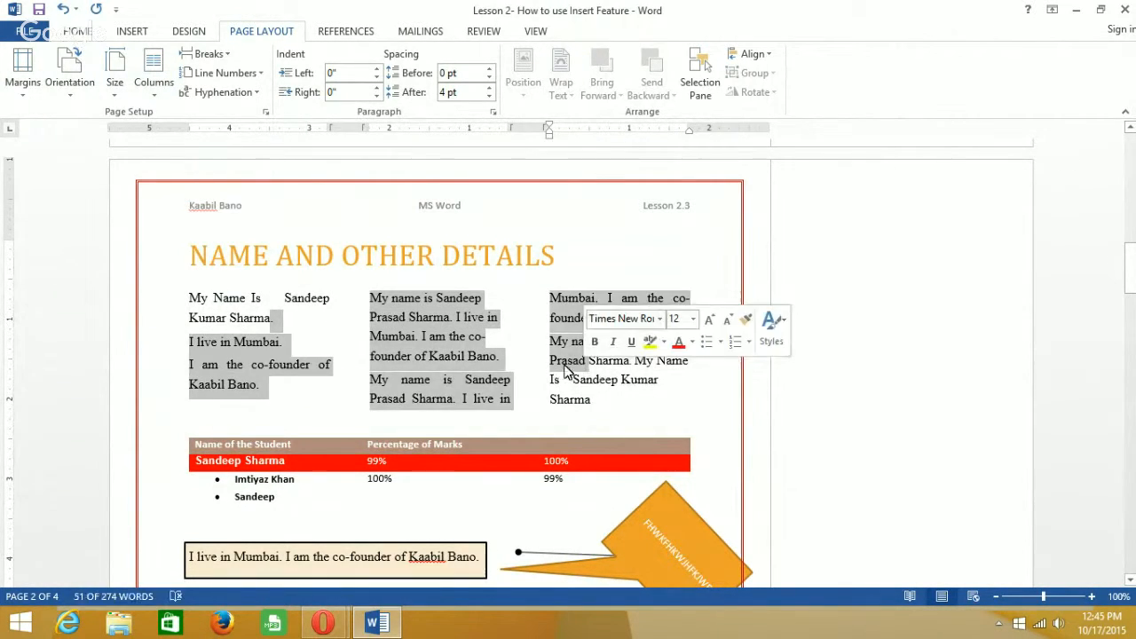
pyautogui.click(399, 321)
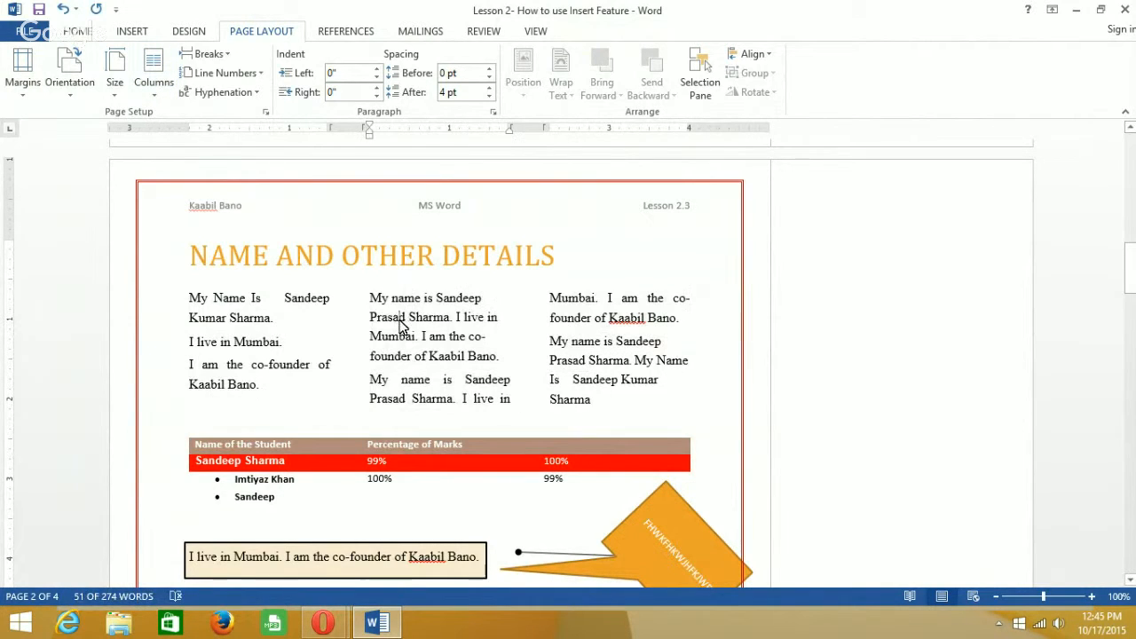
pyautogui.click(223, 56)
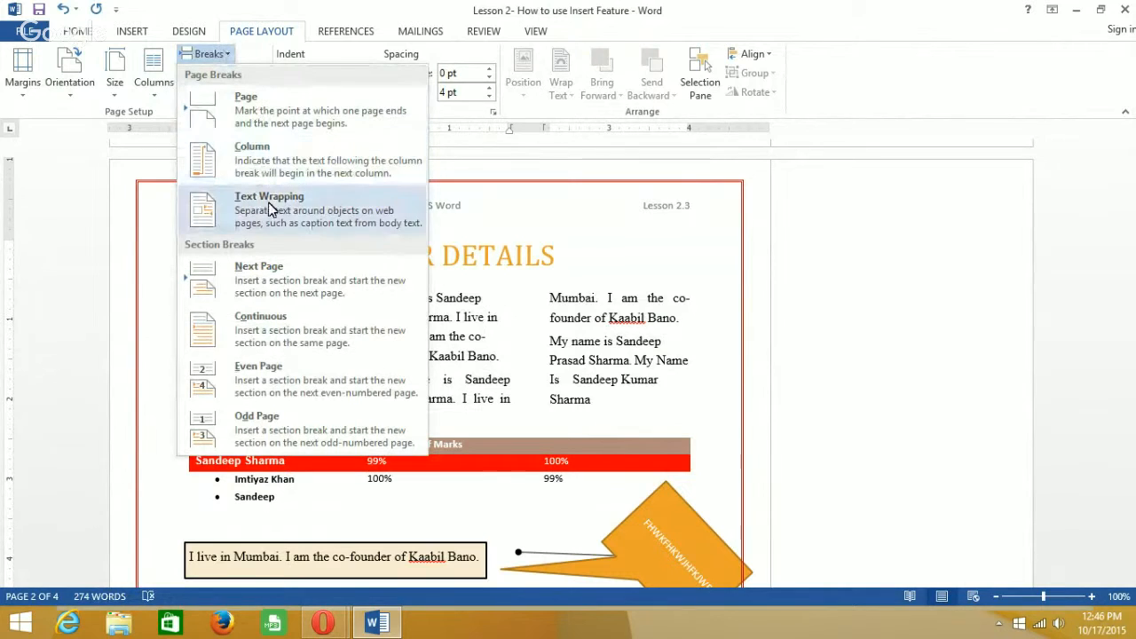
pyautogui.click(517, 317)
pyautogui.click(357, 233)
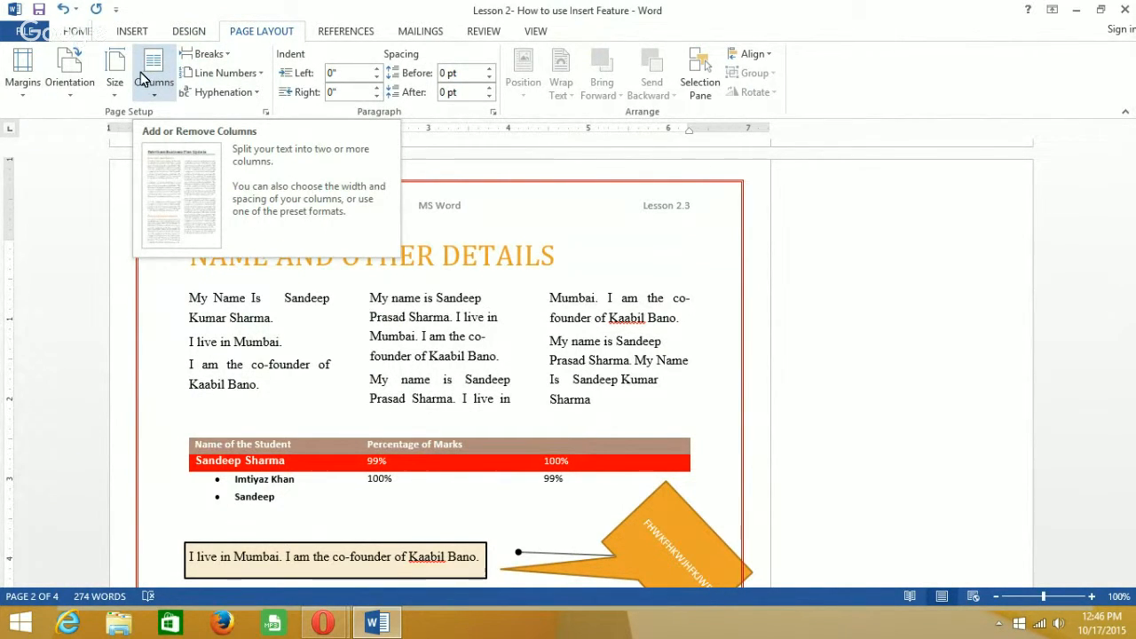
pyautogui.click(364, 281)
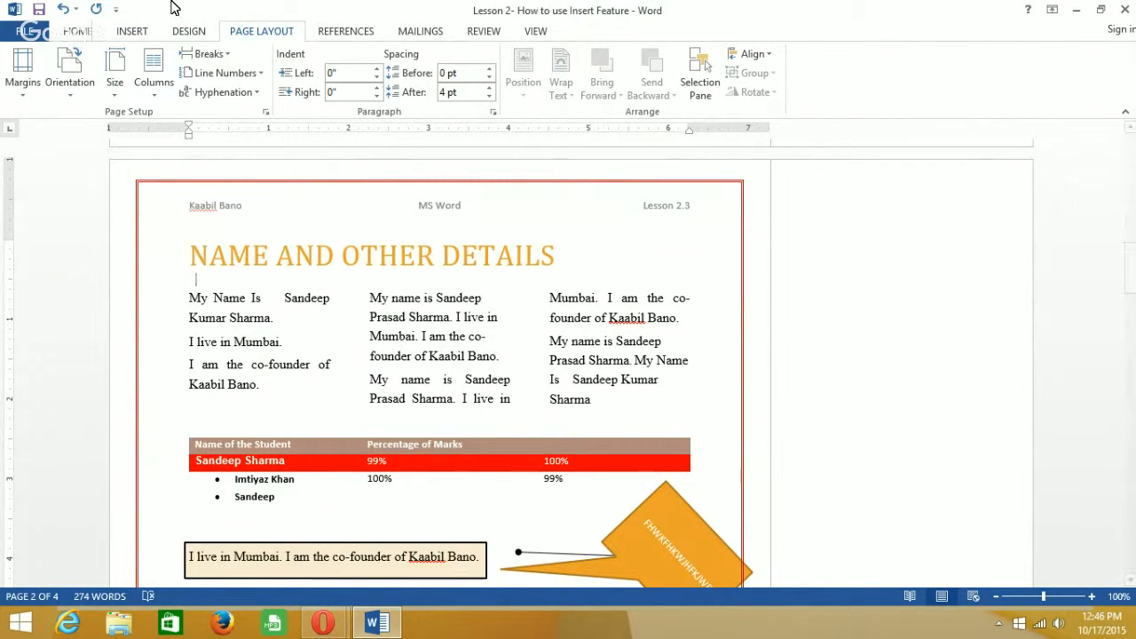
# Turn on continuous line numbering and insert seven blank lines between the "Name and Other Details" heading and the three-column text.
pyautogui.click(241, 73)
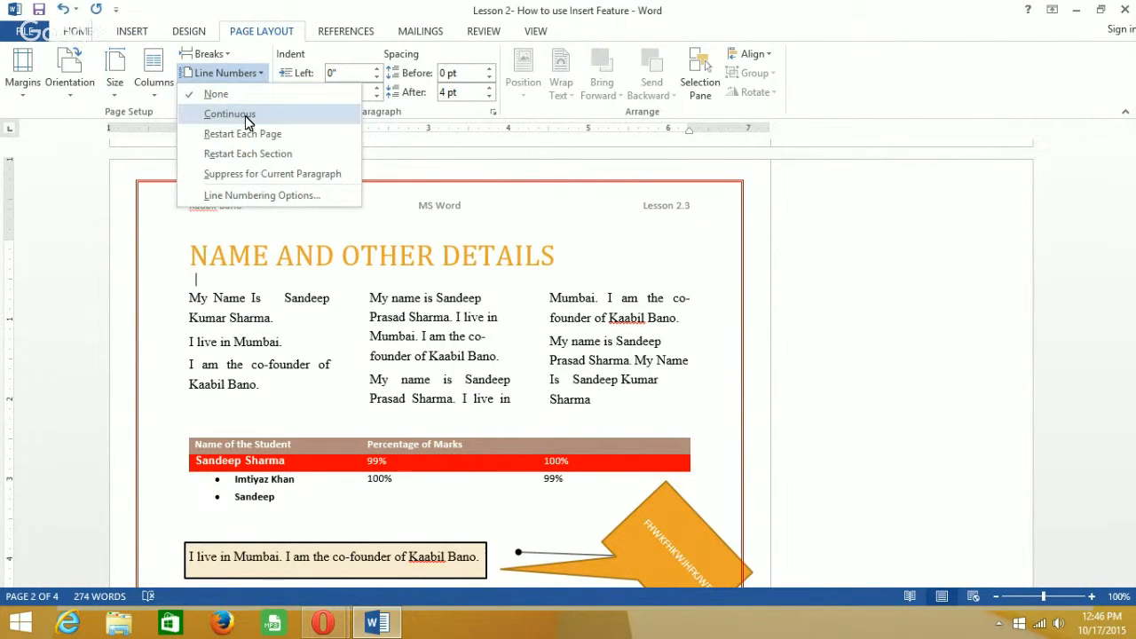
pyautogui.click(246, 118)
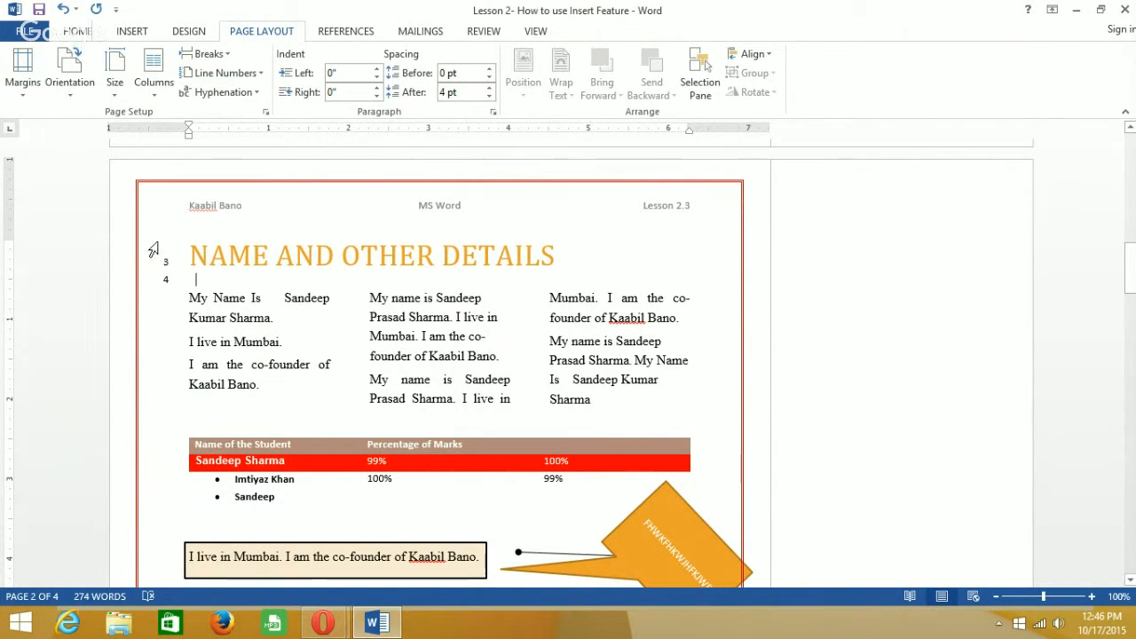
pyautogui.press('Down')
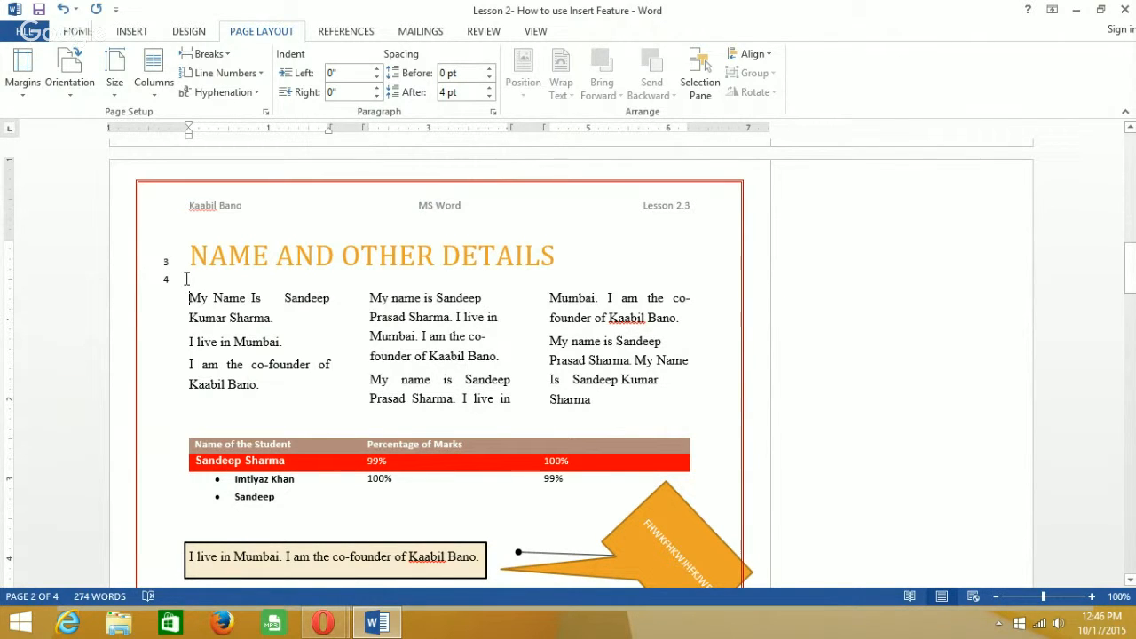
pyautogui.press('Return')
pyautogui.press('Return')
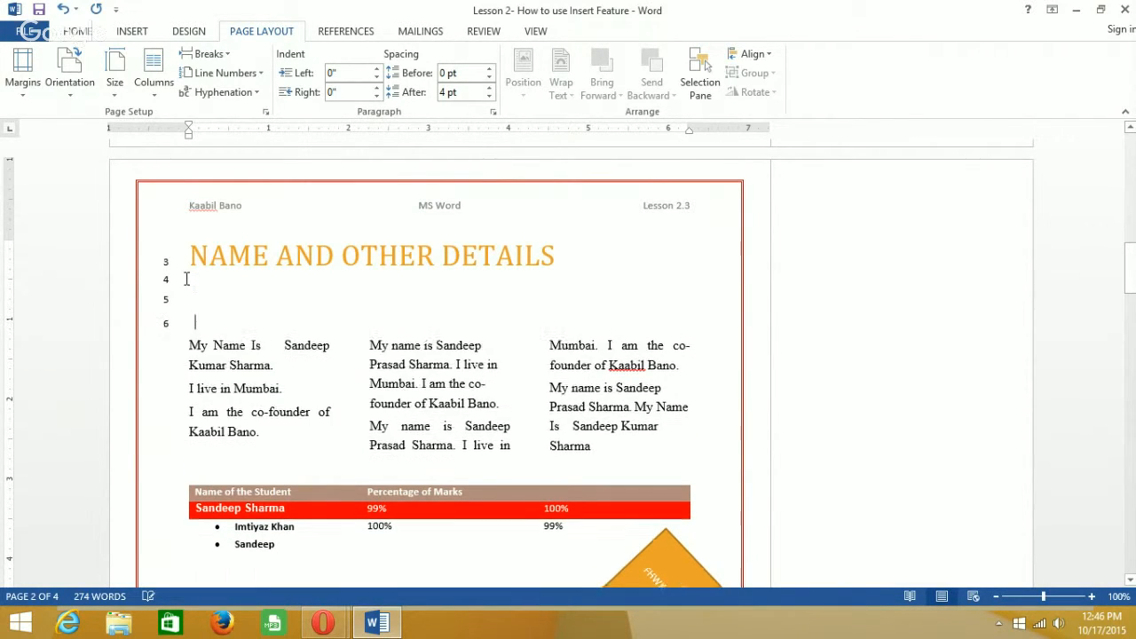
pyautogui.press('Return')
pyautogui.press('Return')
pyautogui.press('Return')
pyautogui.press('Return')
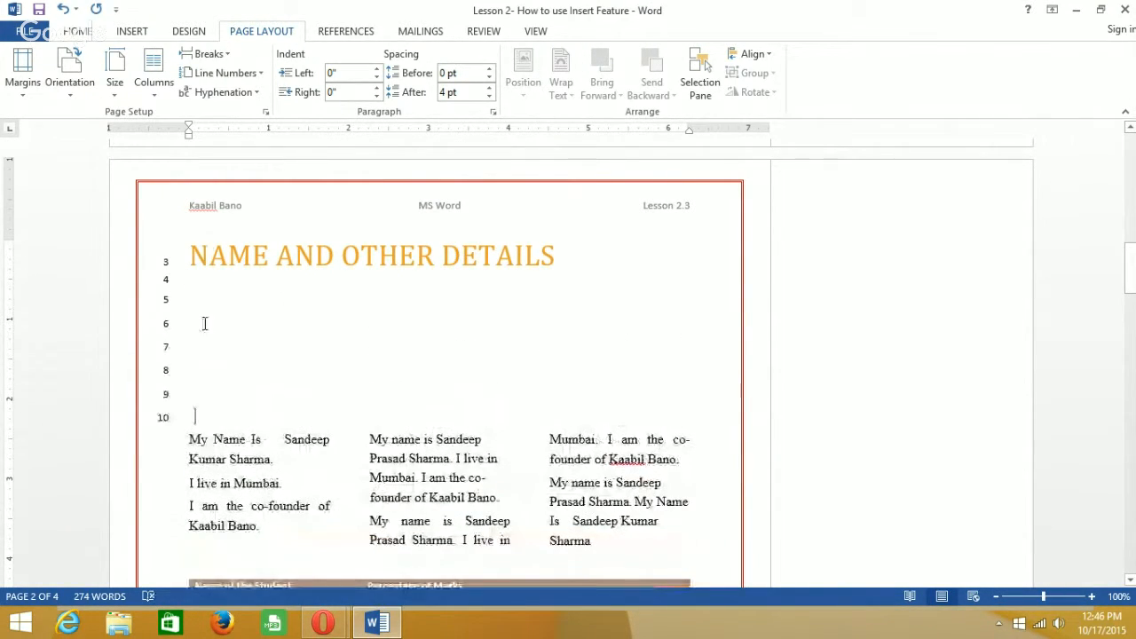
pyautogui.press('Return')
# Enter the filler text "v/vsdlkvnlkwnvlknvsdlkvnsv" on line 11 and "nsdvnsnvsnvnv" on line 13.
pyautogui.write('v/vsdlkvnlkwnv')
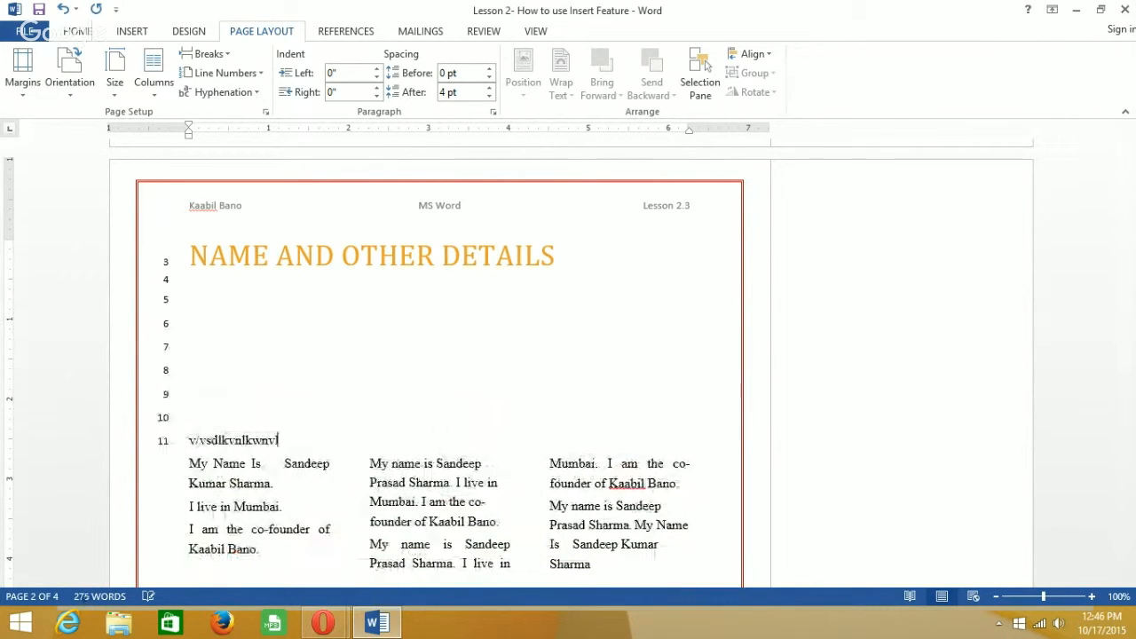
pyautogui.write('lknvsdlkvnsv')
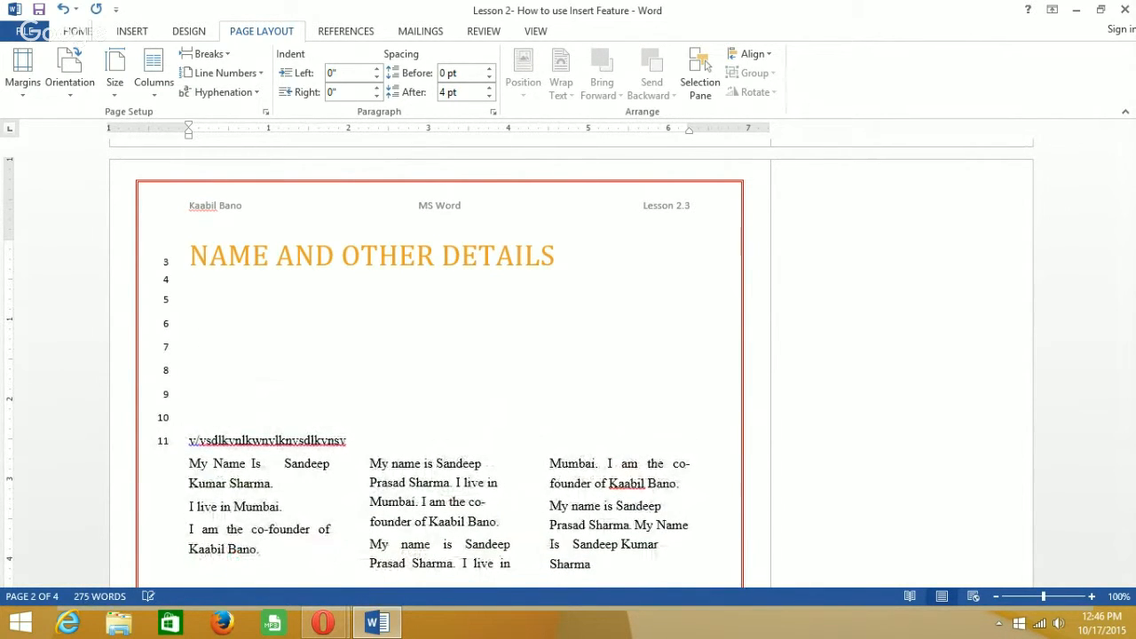
pyautogui.press('Return')
pyautogui.press('Return')
pyautogui.write('nsdvnsnvsnv')
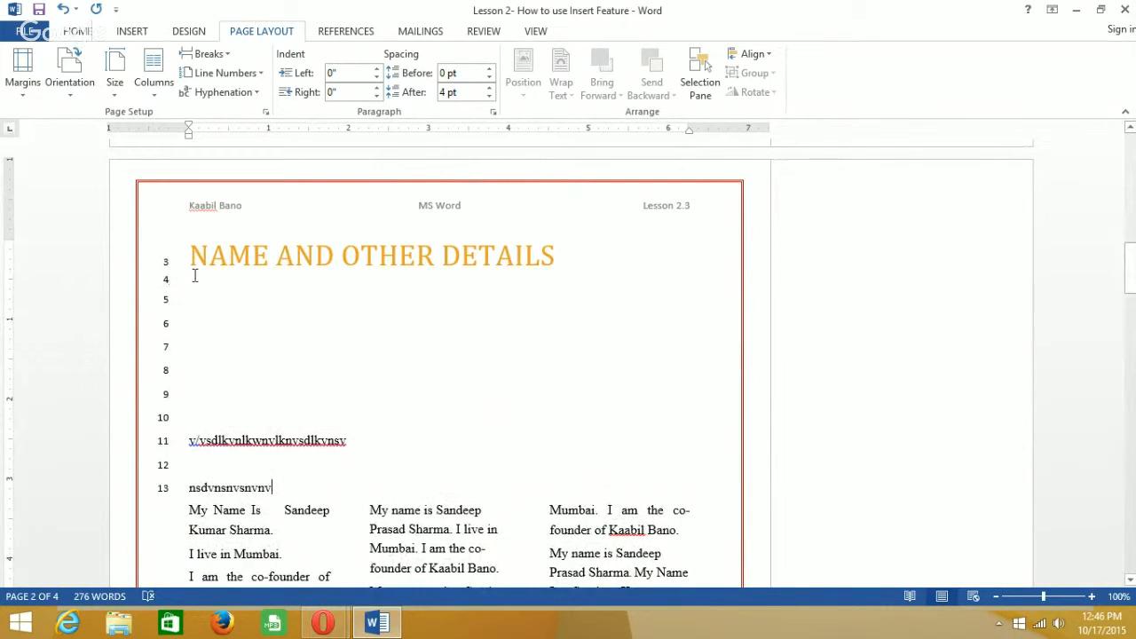
# Delete both filler texts and the blank lines below line 8.
pyautogui.press('BackSpace')
pyautogui.press('BackSpace')
pyautogui.press('BackSpace')
pyautogui.press('BackSpace')
pyautogui.press('BackSpace')
pyautogui.press('BackSpace')
pyautogui.press('BackSpace')
pyautogui.press('BackSpace')
pyautogui.press('BackSpace')
pyautogui.press('BackSpace')
pyautogui.press('BackSpace')
pyautogui.press('BackSpace')
pyautogui.press('BackSpace')
pyautogui.press('BackSpace')
pyautogui.press('BackSpace')
pyautogui.press('BackSpace')
pyautogui.press('BackSpace')
pyautogui.press('BackSpace')
pyautogui.press('BackSpace')
pyautogui.press('BackSpace')
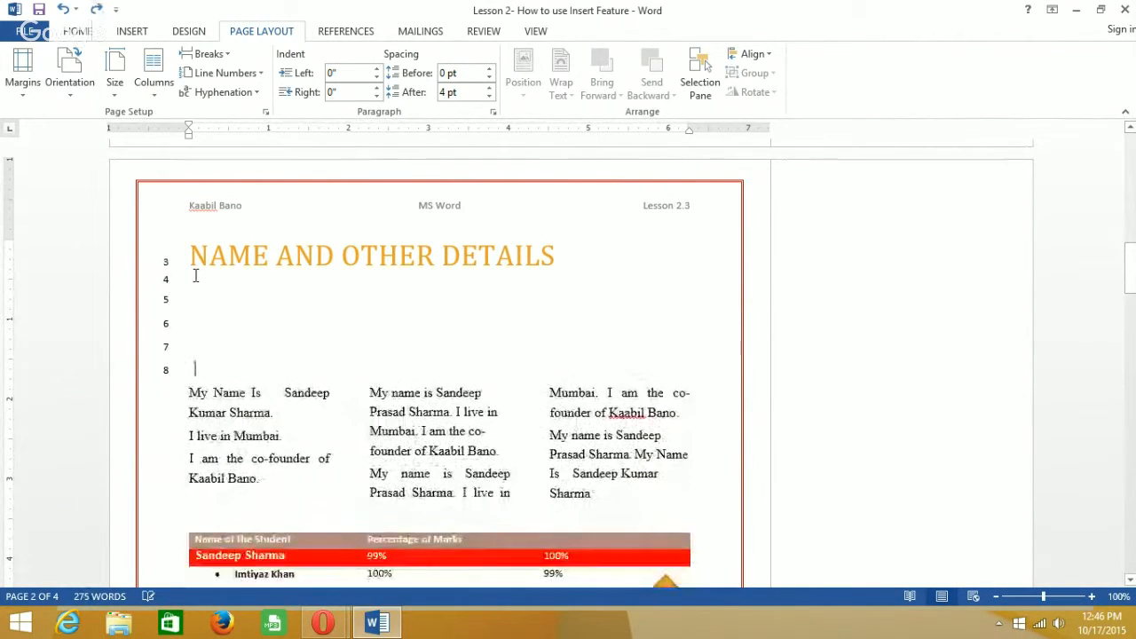
# Undo the trial edits, the continuous line numbering and the column layouts of the text under the "Name and Other Details" heading.
pyautogui.hotkey('ctrl', 'z')
pyautogui.hotkey('ctrl', 'z')
pyautogui.hotkey('ctrl', 'z')
pyautogui.hotkey('ctrl', 'z')
pyautogui.hotkey('ctrl', 'z')
pyautogui.hotkey('ctrl', 'z')
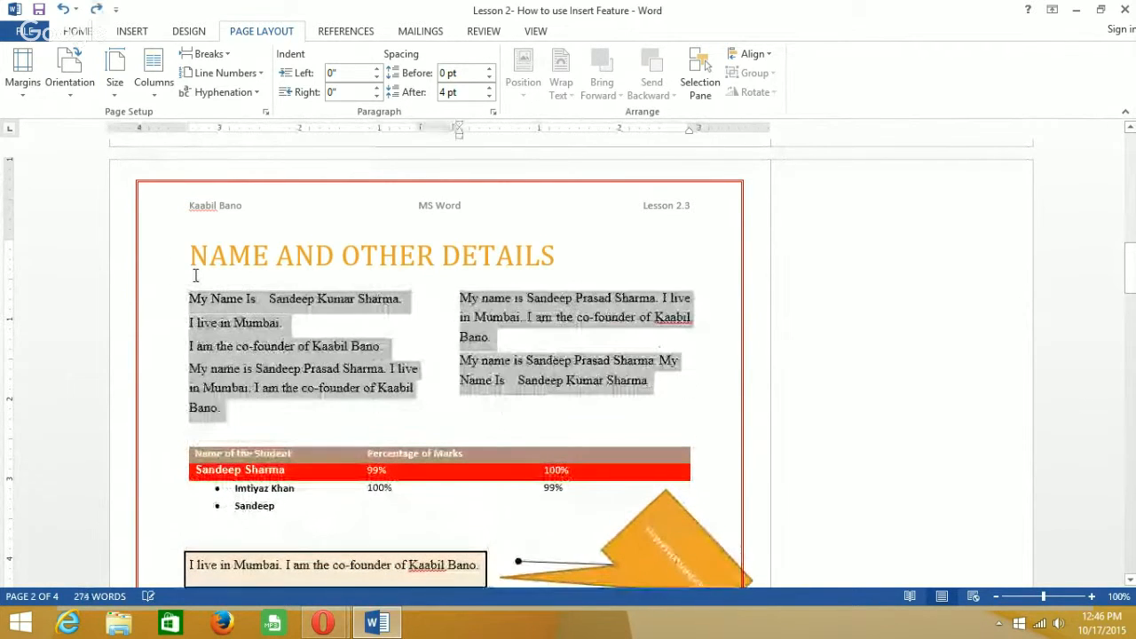
pyautogui.hotkey('ctrl', 'z')
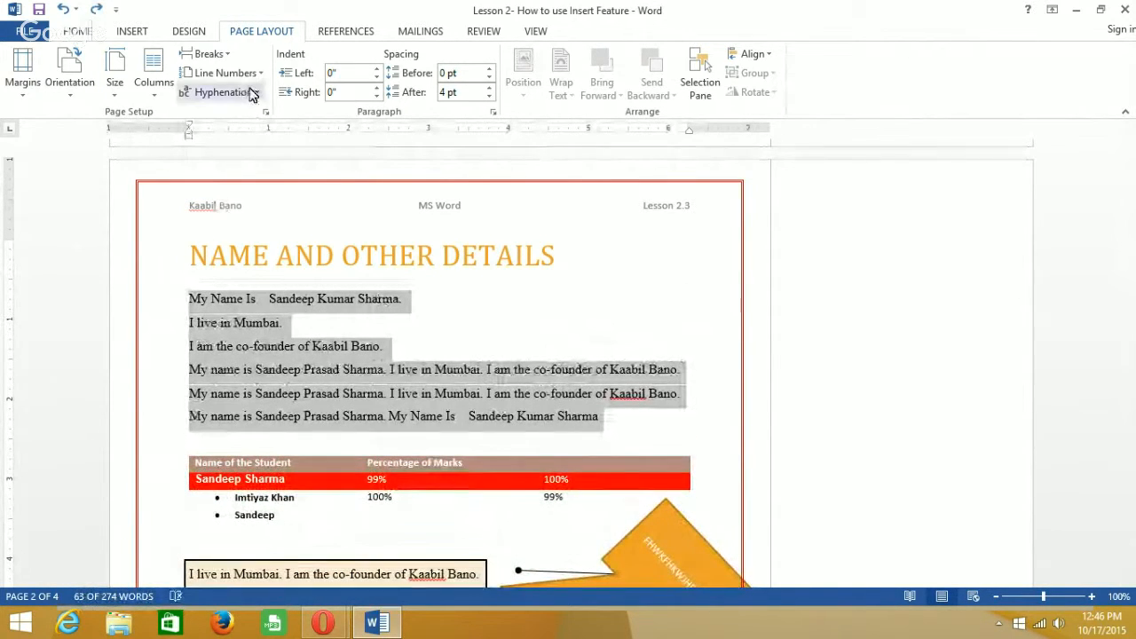
# Turn on hyphenation with the six body lines selected, and deselect the text.
pyautogui.click(251, 93)
pyautogui.click(247, 133)
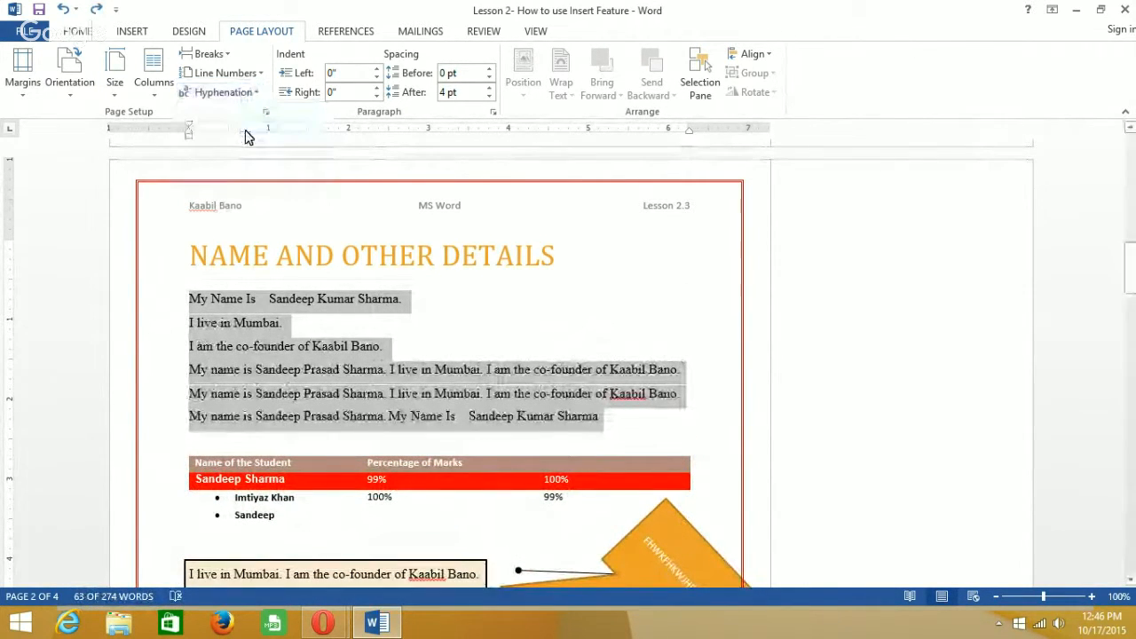
pyautogui.click(277, 348)
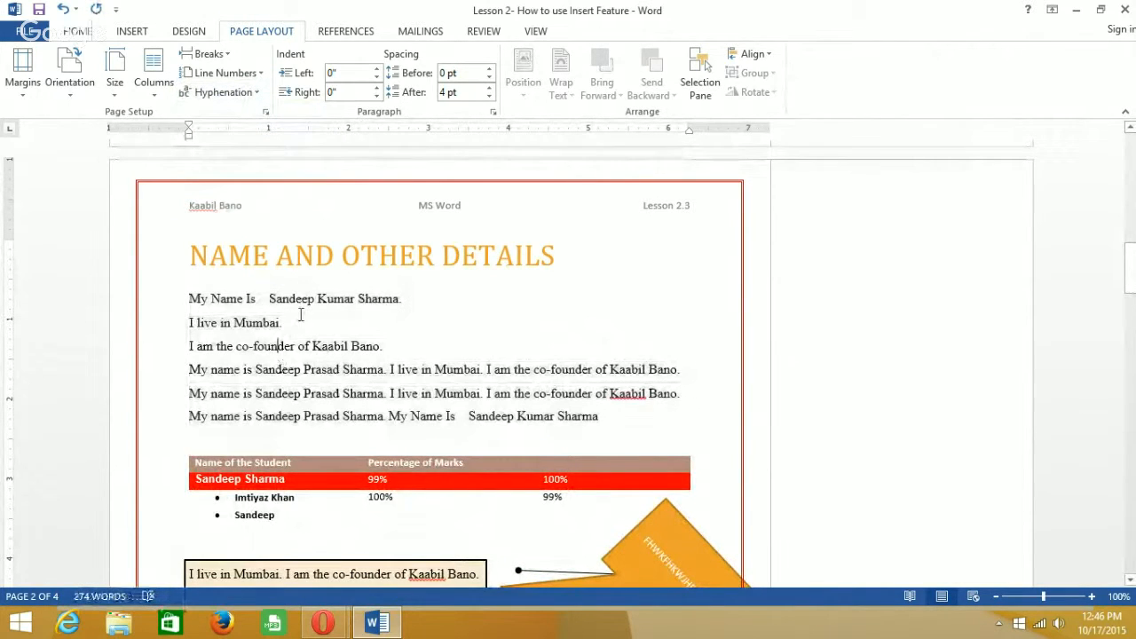
pyautogui.click(301, 314)
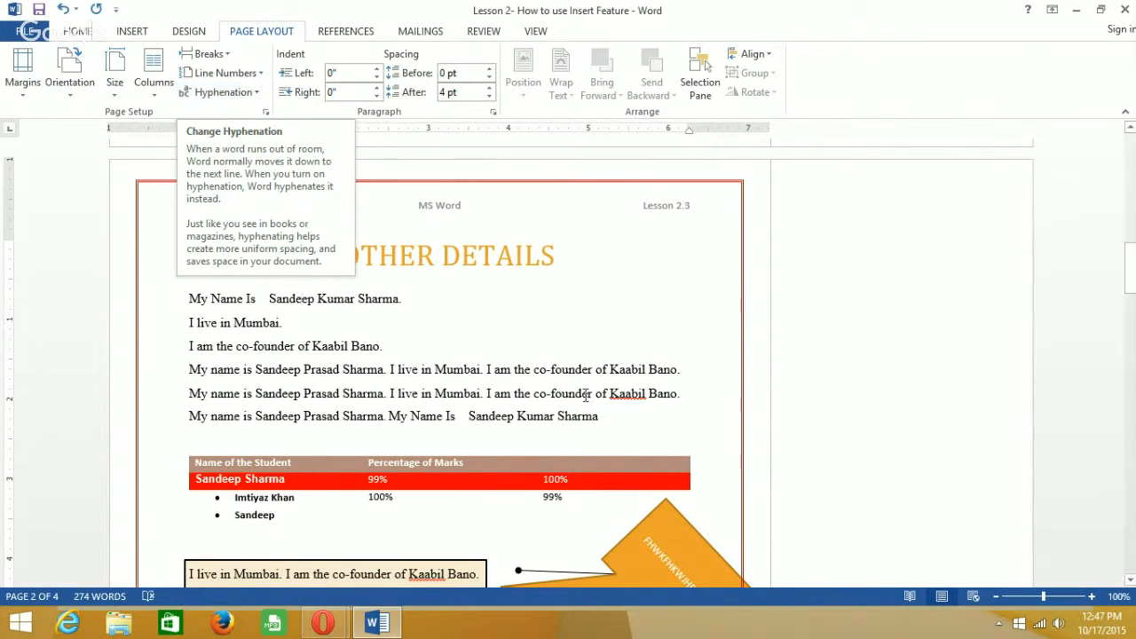
# Try the filler text "fjfslf" at the end of the fourth body line, and delete it together with the closing period.
pyautogui.click(685, 369)
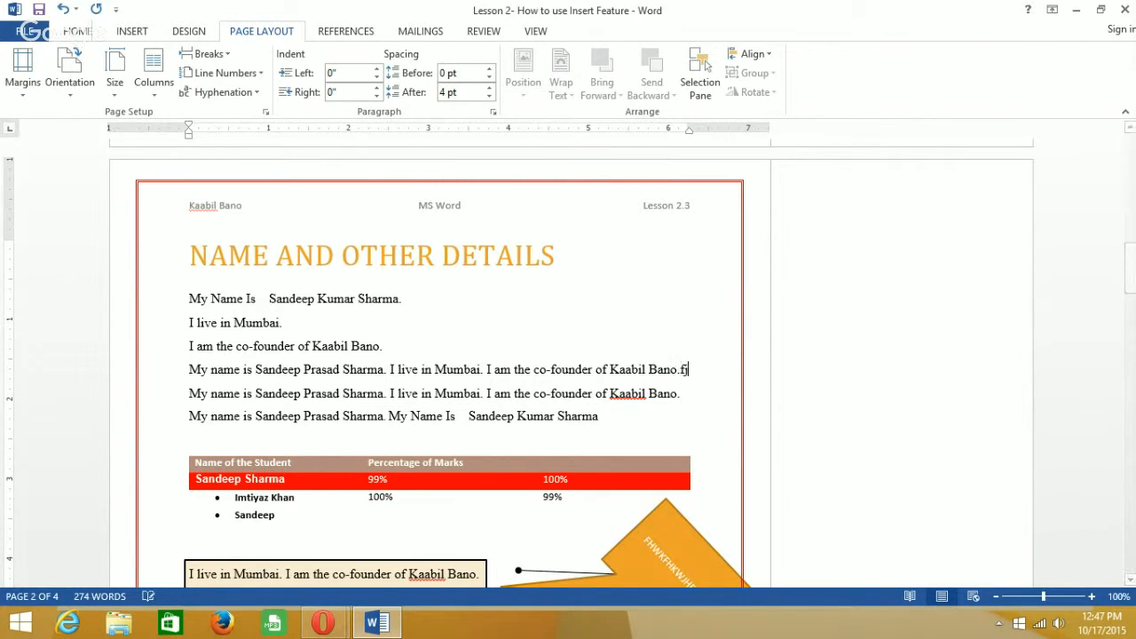
pyautogui.write('fjfslf')
pyautogui.press('BackSpace')
pyautogui.press('BackSpace')
pyautogui.press('BackSpace')
pyautogui.press('BackSpace')
pyautogui.press('BackSpace')
pyautogui.press('BackSpace')
pyautogui.press('BackSpace')
# End the fourth body line with a hyphen, trying the continuation "nsnfsnfsl" after it and removing that text.
pyautogui.write('-')
pyautogui.write('nsnfsnfsl')
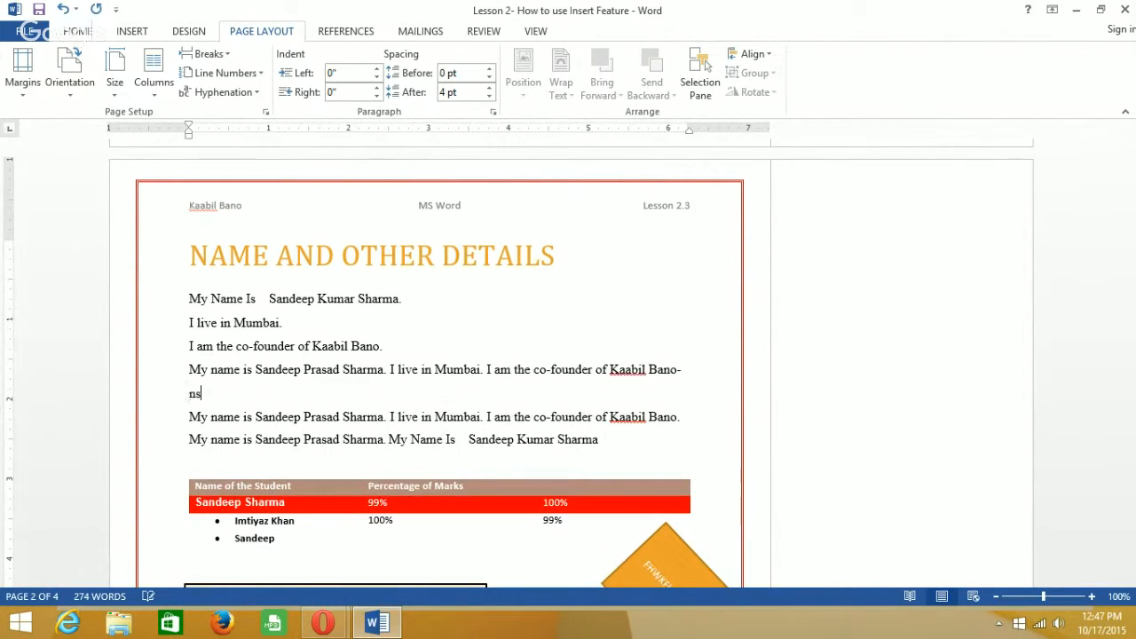
pyautogui.press('BackSpace')
pyautogui.press('BackSpace')
pyautogui.press('BackSpace')
pyautogui.press('BackSpace')
pyautogui.press('BackSpace')
pyautogui.press('BackSpace')
pyautogui.press('BackSpace')
pyautogui.press('BackSpace')
pyautogui.press('BackSpace')
pyautogui.press('BackSpace')
pyautogui.write('-')
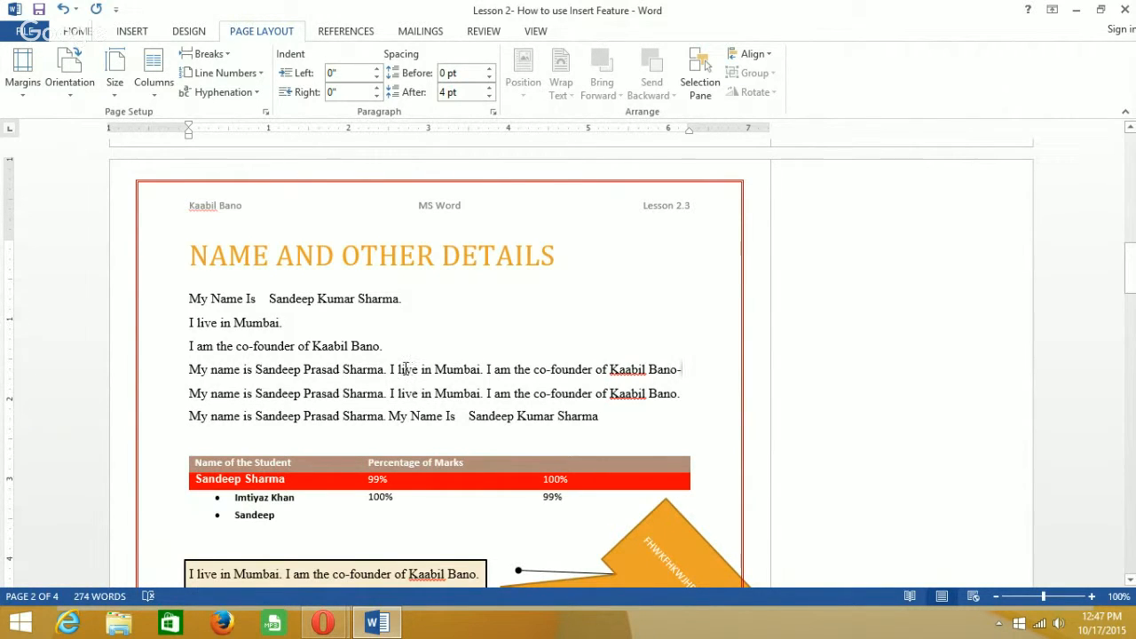
pyautogui.moveTo(190, 372); pyautogui.dragTo(687, 385)
pyautogui.click(617, 387)
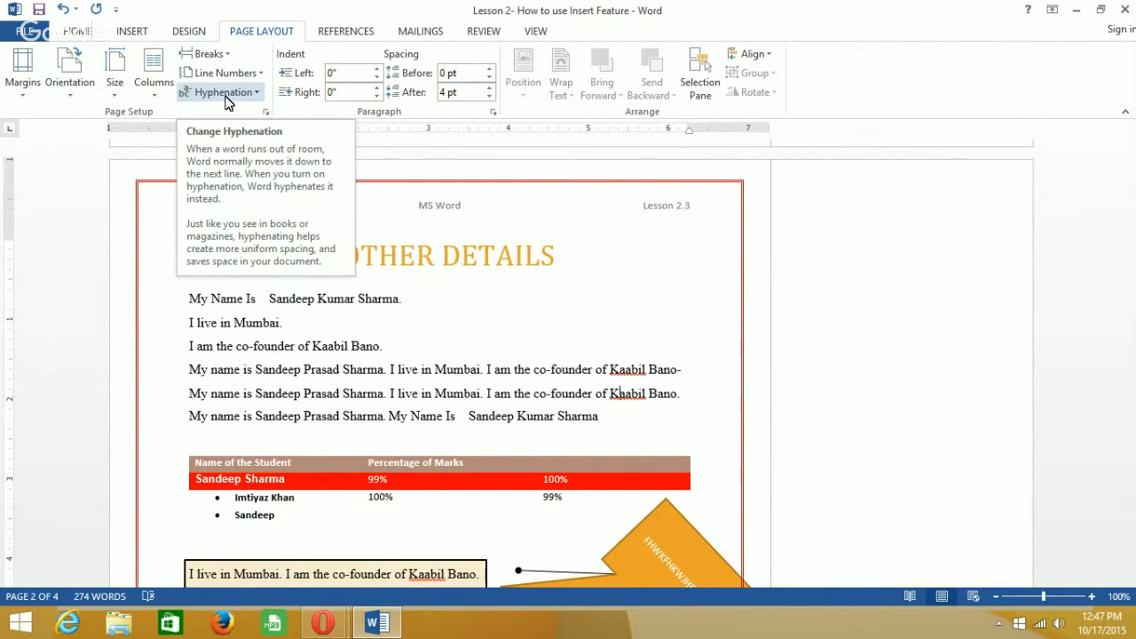
pyautogui.click(482, 350)
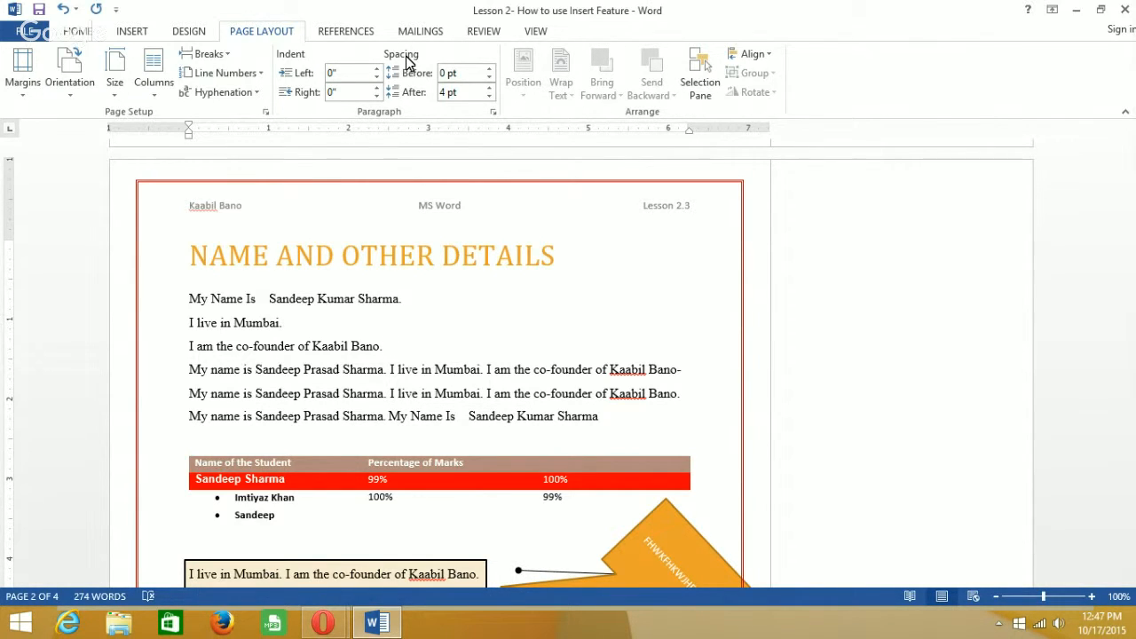
pyautogui.click(579, 255)
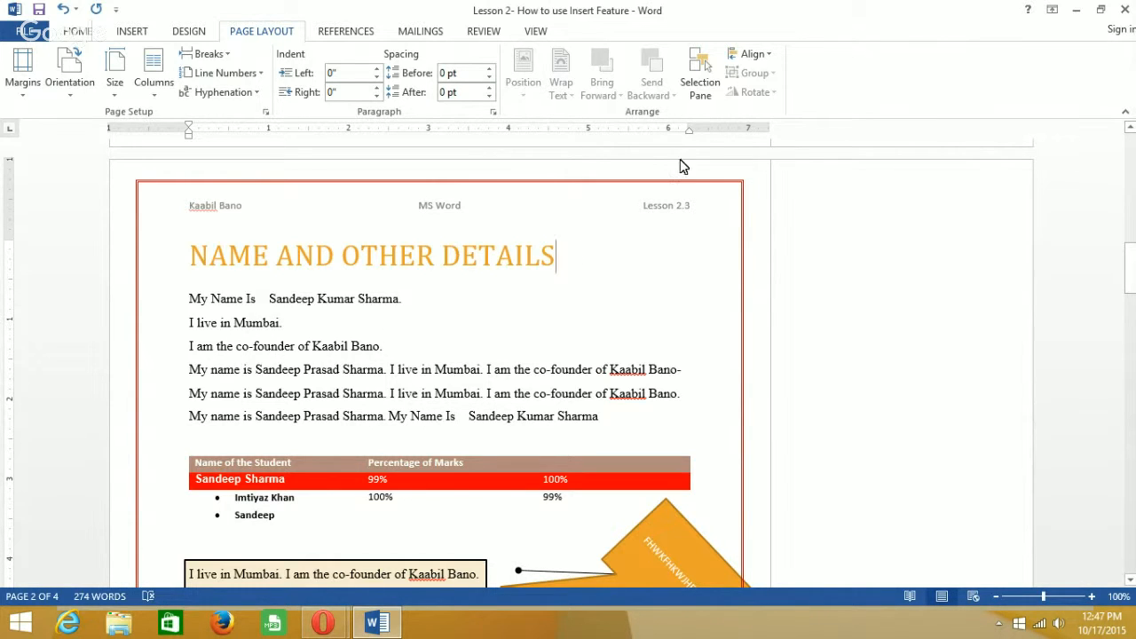
# Examine the object alignment options, choose Align to Margin, and return to the third body line.
pyautogui.click(759, 55)
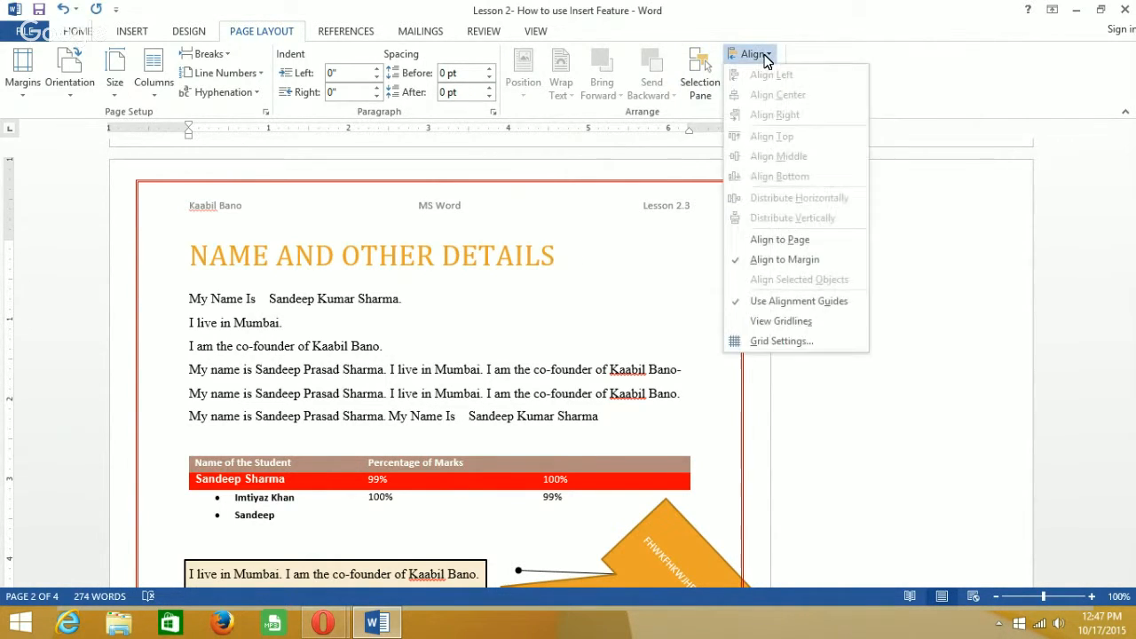
pyautogui.click(773, 259)
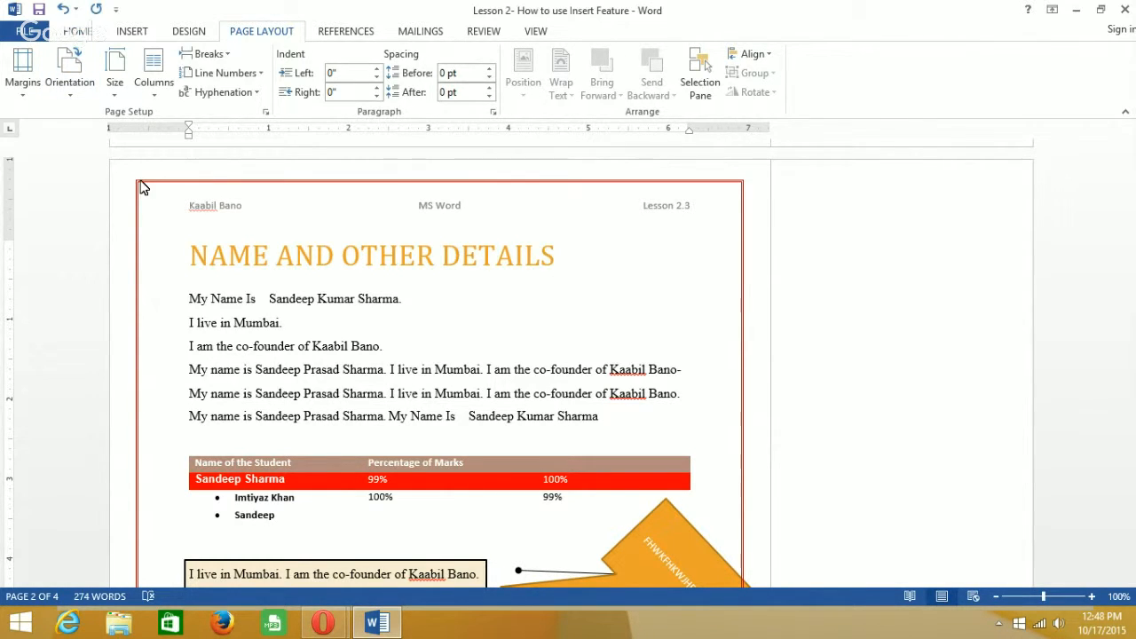
pyautogui.click(275, 342)
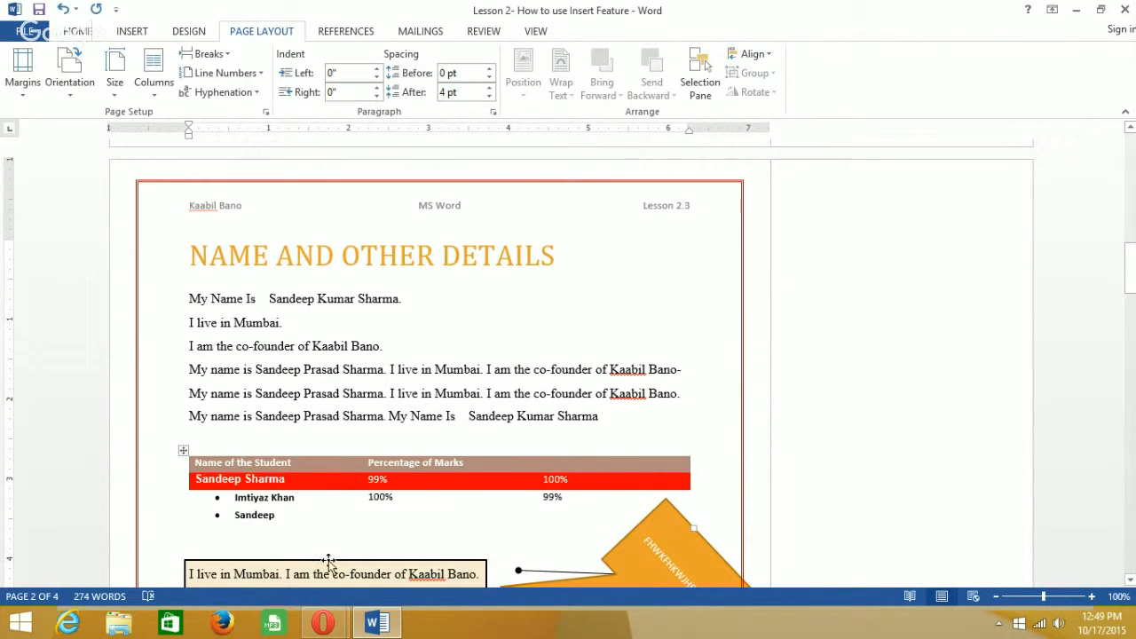
# Switch to the Google+ Hangouts window in Opera and stop the live broadcast.
pyautogui.moveTo(323, 621)
pyautogui.click(397, 546)
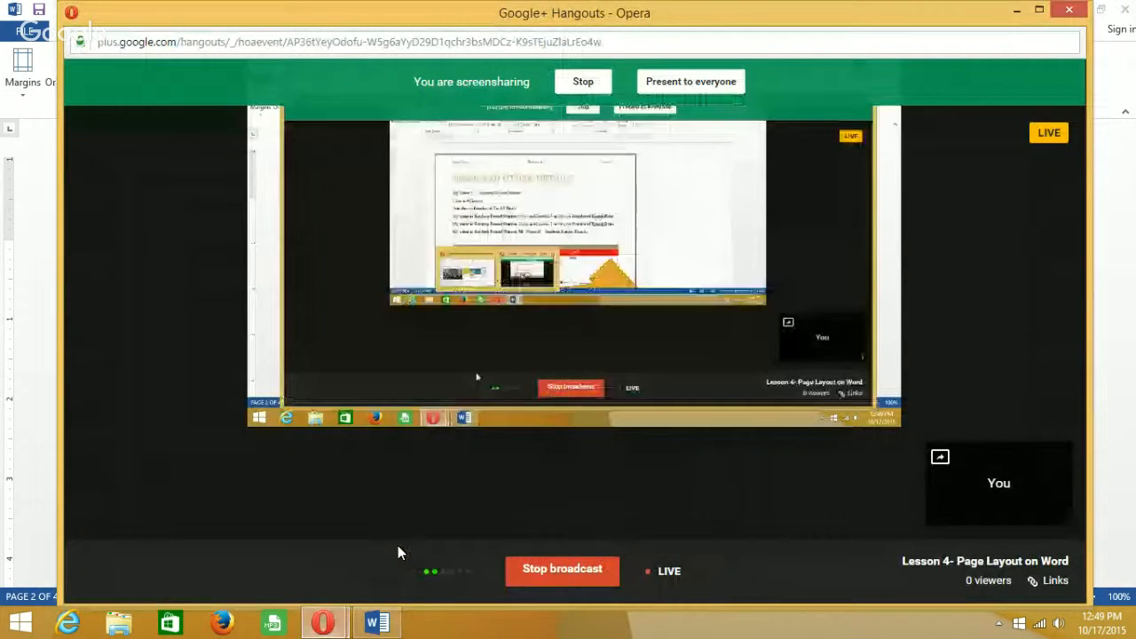
pyautogui.click(528, 567)
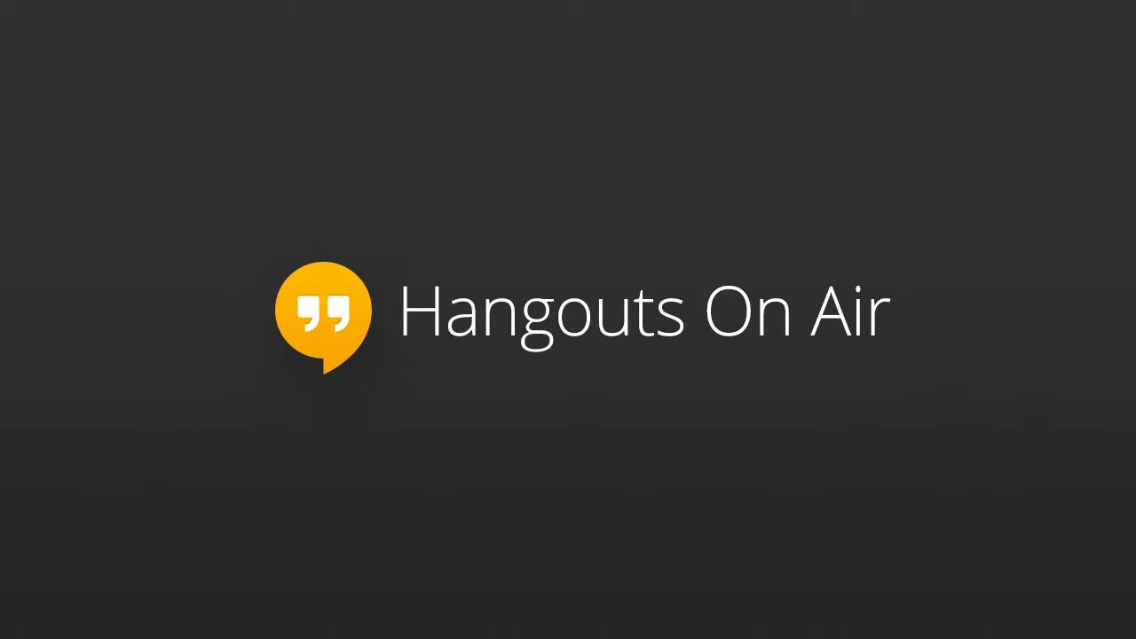